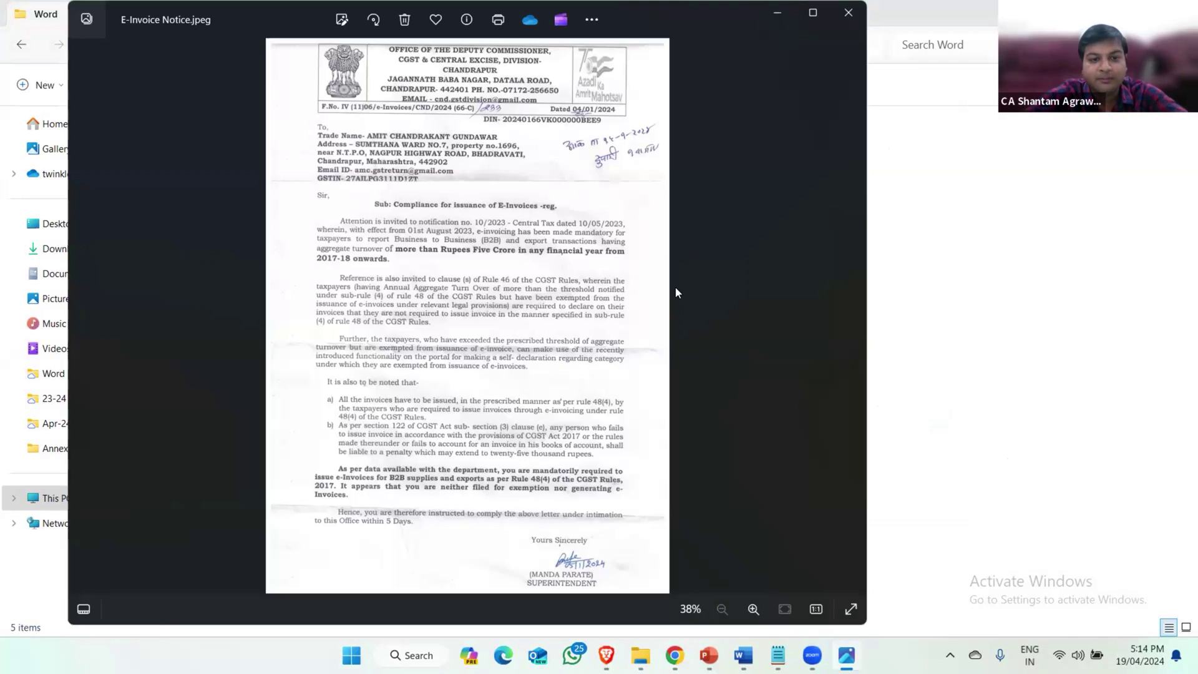
Step: Leave the Photos view of E-Invoice Notice.jpeg for the File Explorer window holding the Word project files
{"action": "key", "text": "alt+Tab"}
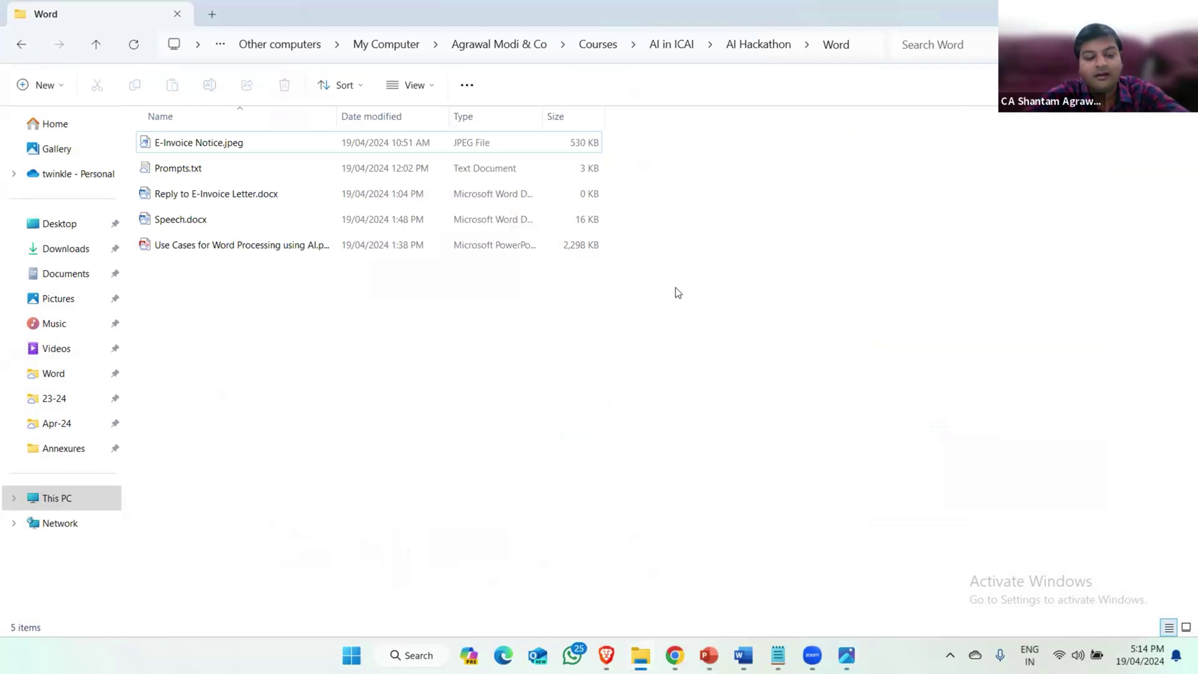
Step: Bring E-Invoice Notice.jpeg from the project folder into the Claude chat message box
{"action": "key", "text": "alt+Tab"}
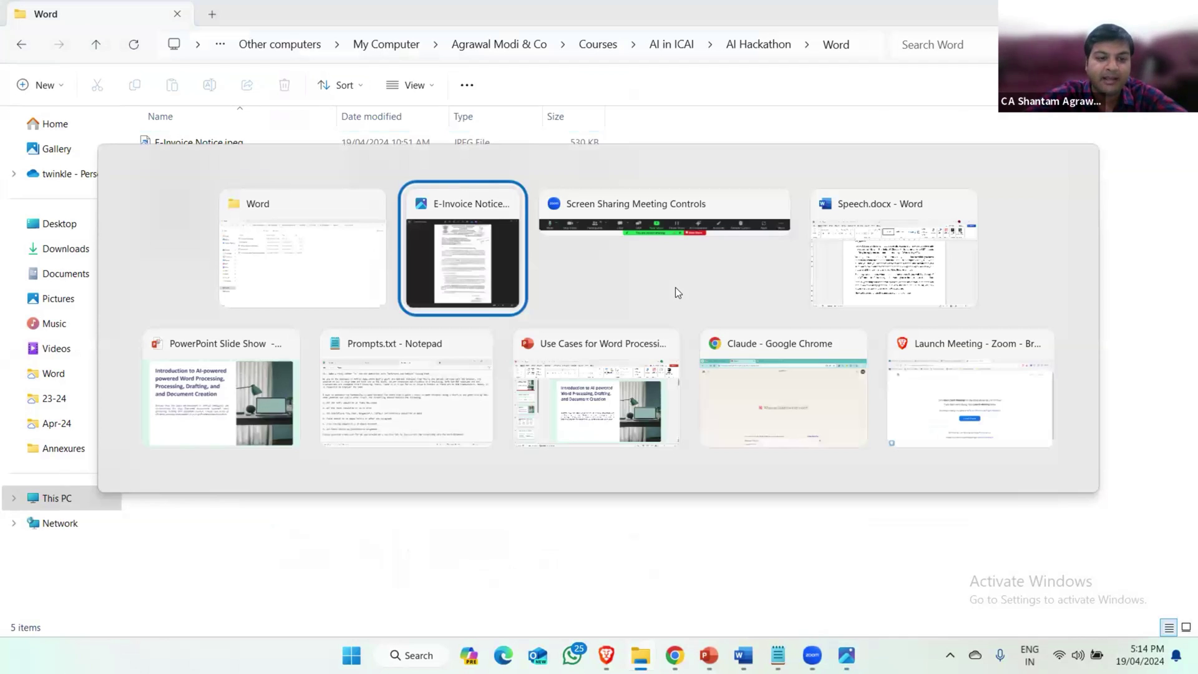
{"action": "key", "text": "Down"}
{"action": "key", "text": "Right"}
{"action": "key", "text": "Right"}
{"action": "key", "text": "Return"}
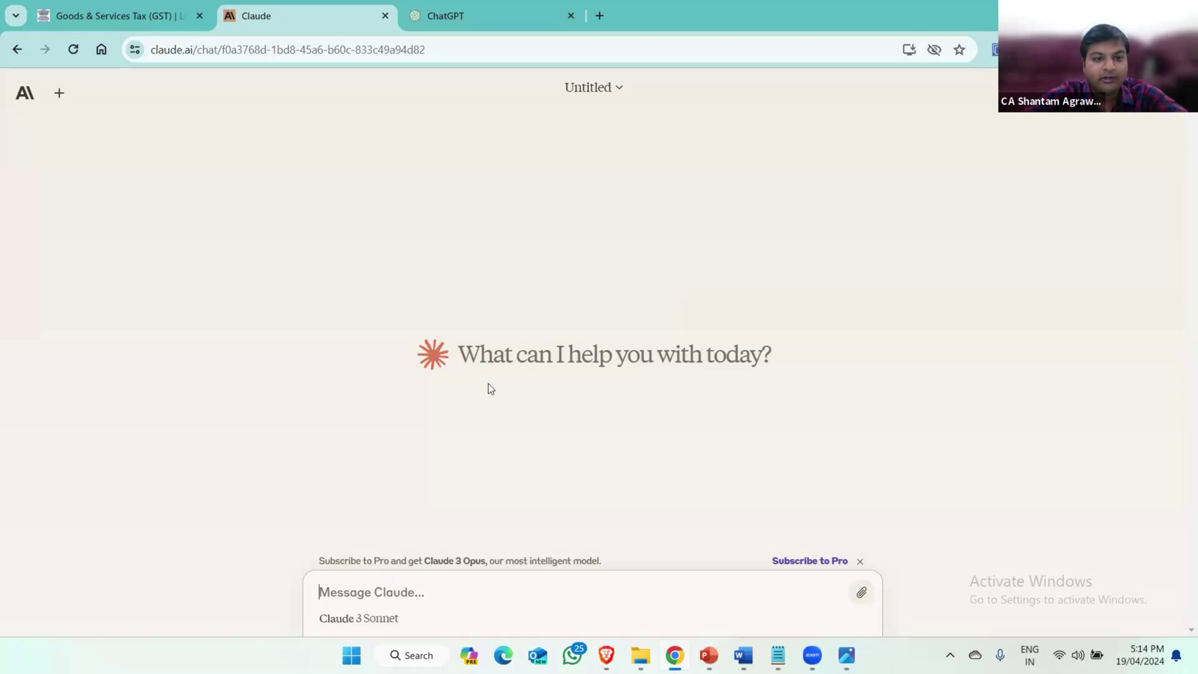
{"action": "key", "text": "alt+Tab"}
{"action": "key", "text": "alt+Tab"}
{"action": "key", "text": "alt+shift+Tab"}
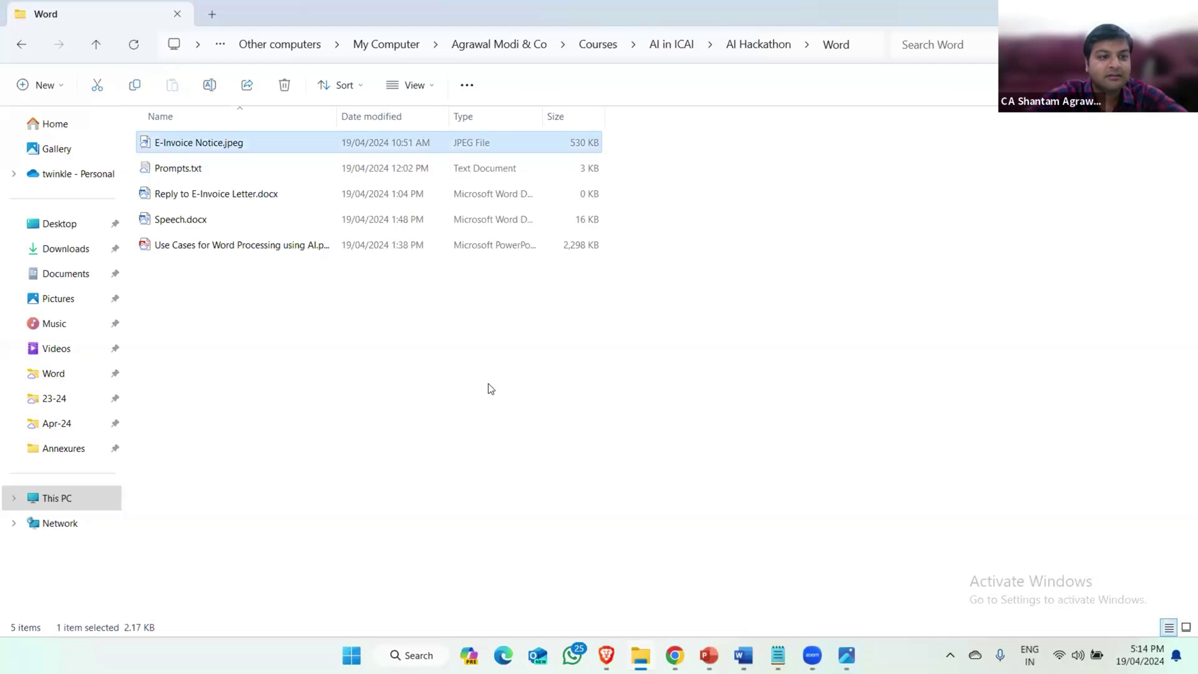
{"action": "key", "text": "alt+Tab"}
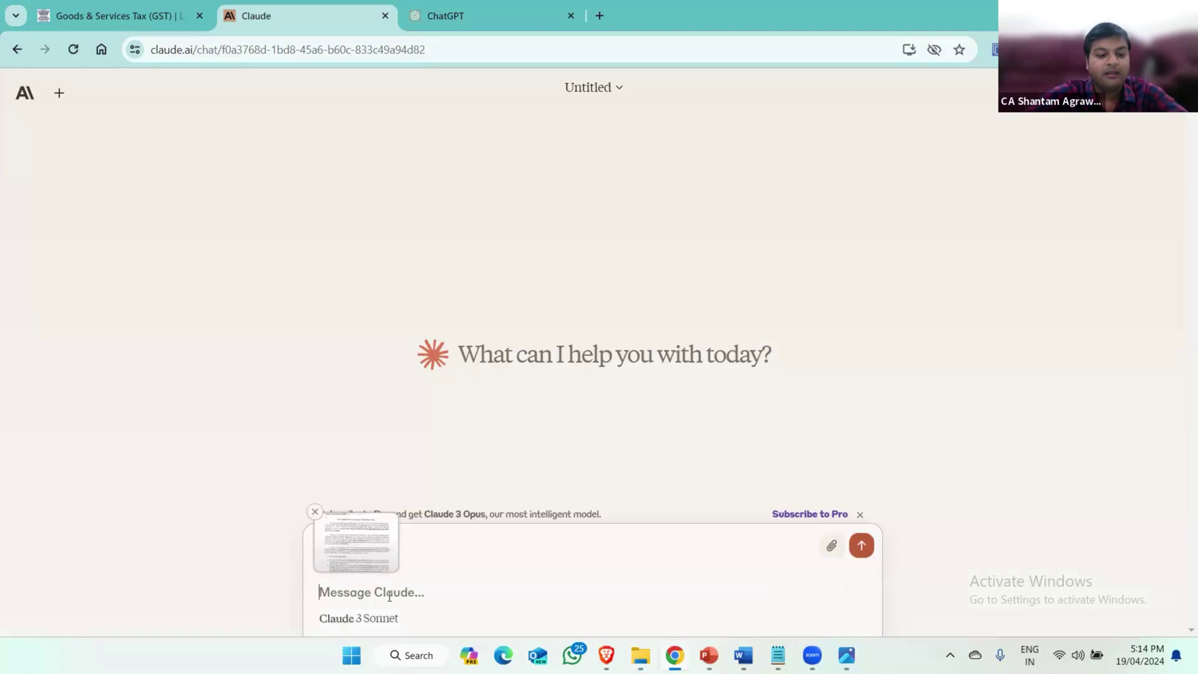
Step: Ask Claude 'Summarize this document for me' and send it with the attached notice
{"action": "type", "text": "Suu"}
{"action": "key", "text": "BackSpace"}
{"action": "type", "text": "mmarize this document for"}
{"action": "key", "text": "BackSpace"}
{"action": "key", "text": "BackSpace"}
{"action": "key", "text": "BackSpace"}
{"action": "type", "text": "or me"}
{"action": "key", "text": "Return"}
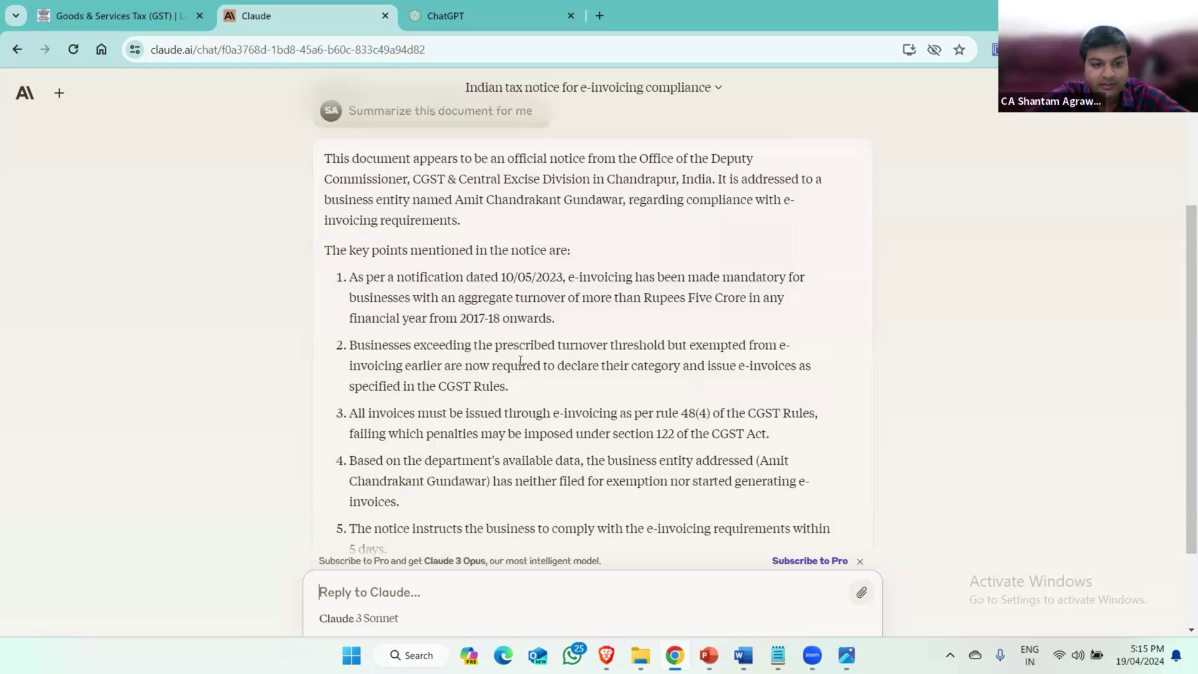
Step: Scroll through Claude's notice summary and its five key points, including the 5-day compliance deadline
{"action": "scroll", "coordinate": [542, 323], "scroll_direction": "down", "scroll_amount": 1}
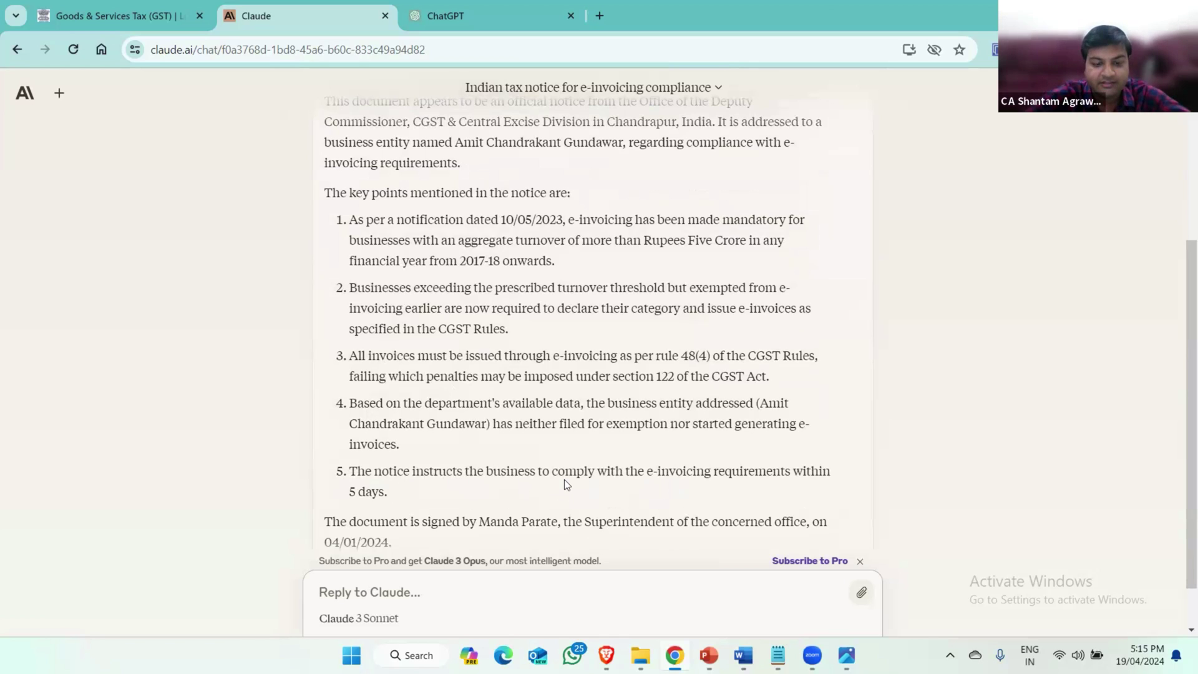
{"action": "scroll", "coordinate": [564, 479], "scroll_direction": "up", "scroll_amount": 1}
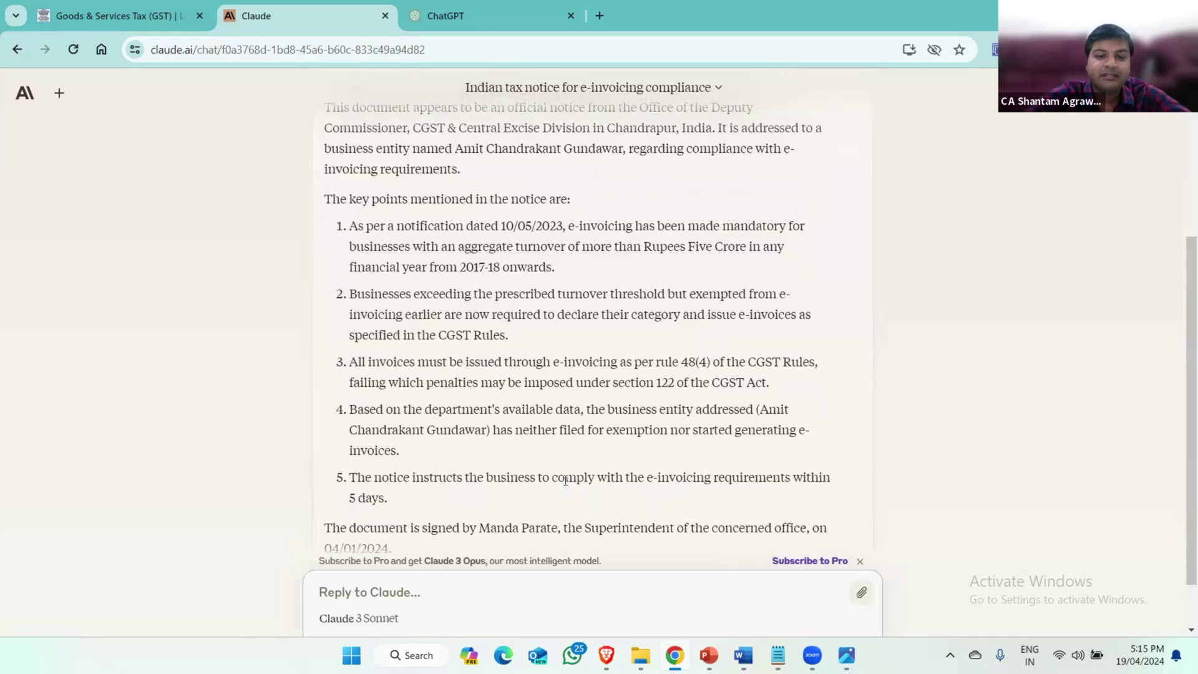
{"action": "scroll", "coordinate": [564, 480], "scroll_direction": "up", "scroll_amount": 1}
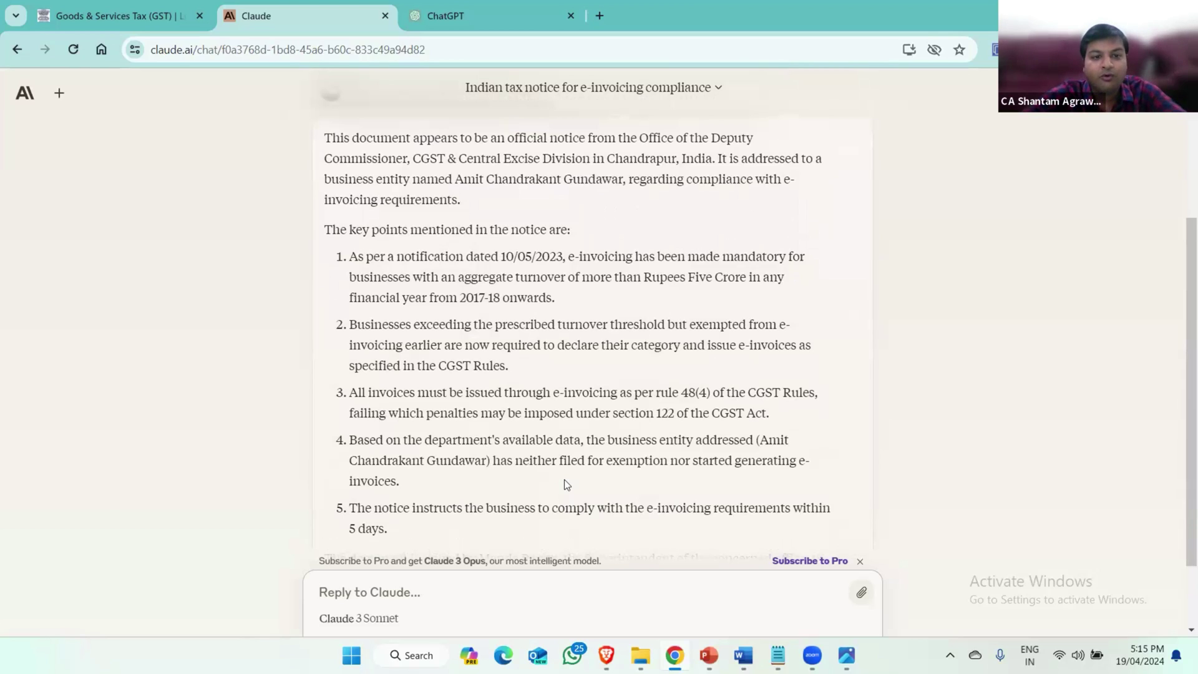
Step: Select the petrol-pump exemption reply-letter prompt in Prompts.txt
{"action": "key", "text": "alt+Tab"}
{"action": "key", "text": "Left"}
{"action": "key", "text": "Down"}
{"action": "key", "text": "Right"}
{"action": "key", "text": "Right"}
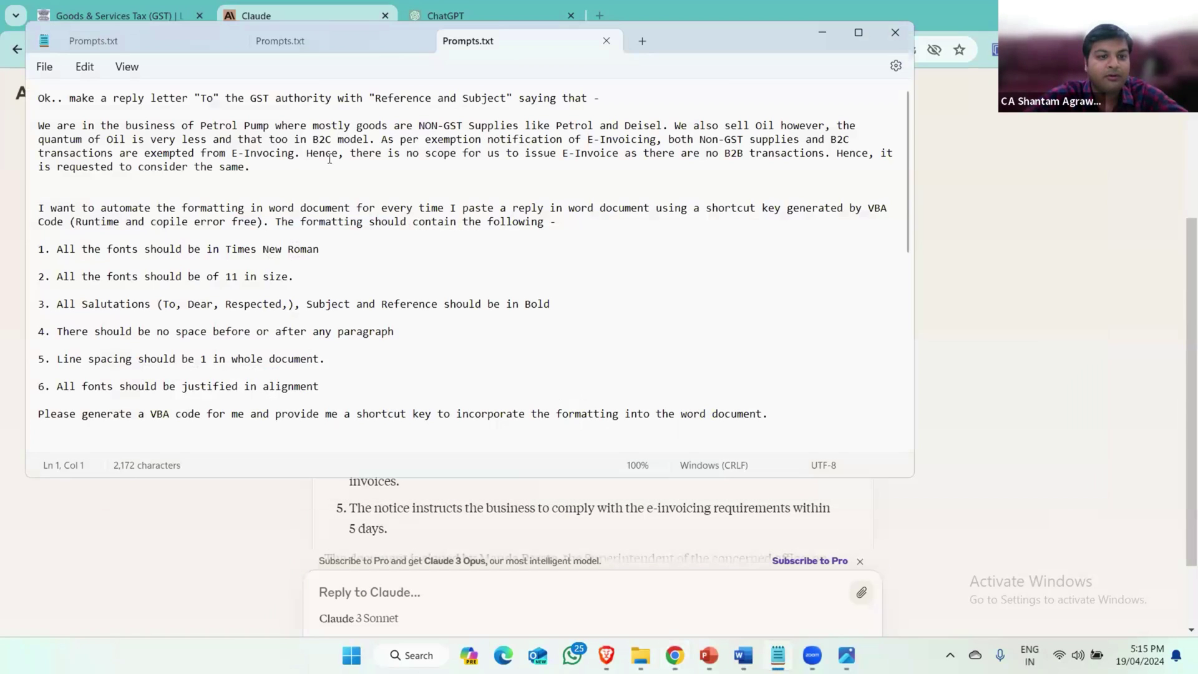
{"action": "left_click", "coordinate": [250, 174]}
{"action": "left_click_drag", "start_coordinate": [251, 173], "coordinate": [19, 92]}
{"action": "key", "text": "ctrl+c"}
Step: Paste the reply-letter prompt into Claude's reply box
{"action": "key", "text": "alt+Tab"}
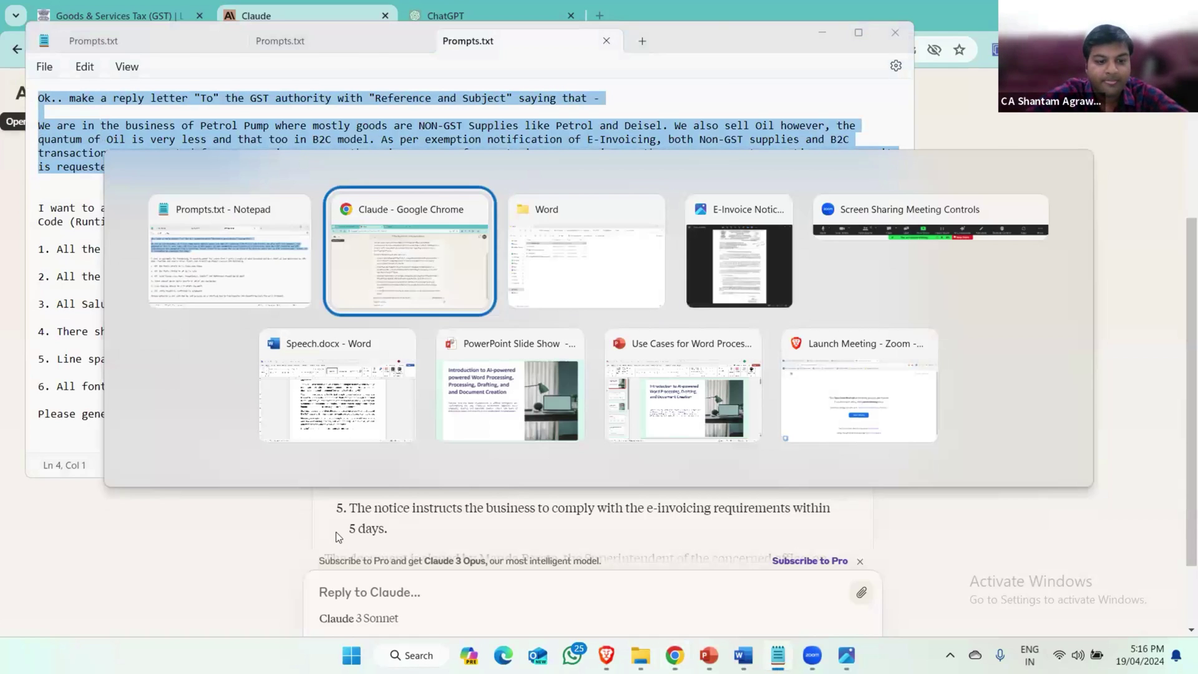
{"action": "key", "text": "ctrl+v"}
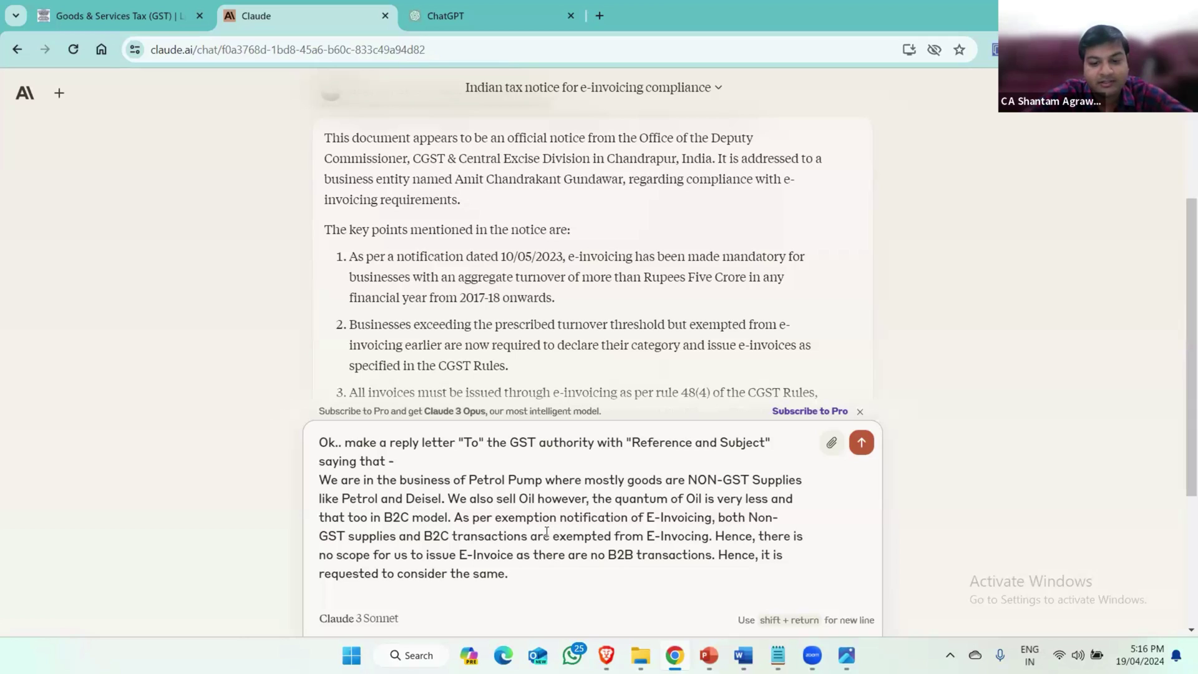
{"action": "left_click", "coordinate": [532, 572]}
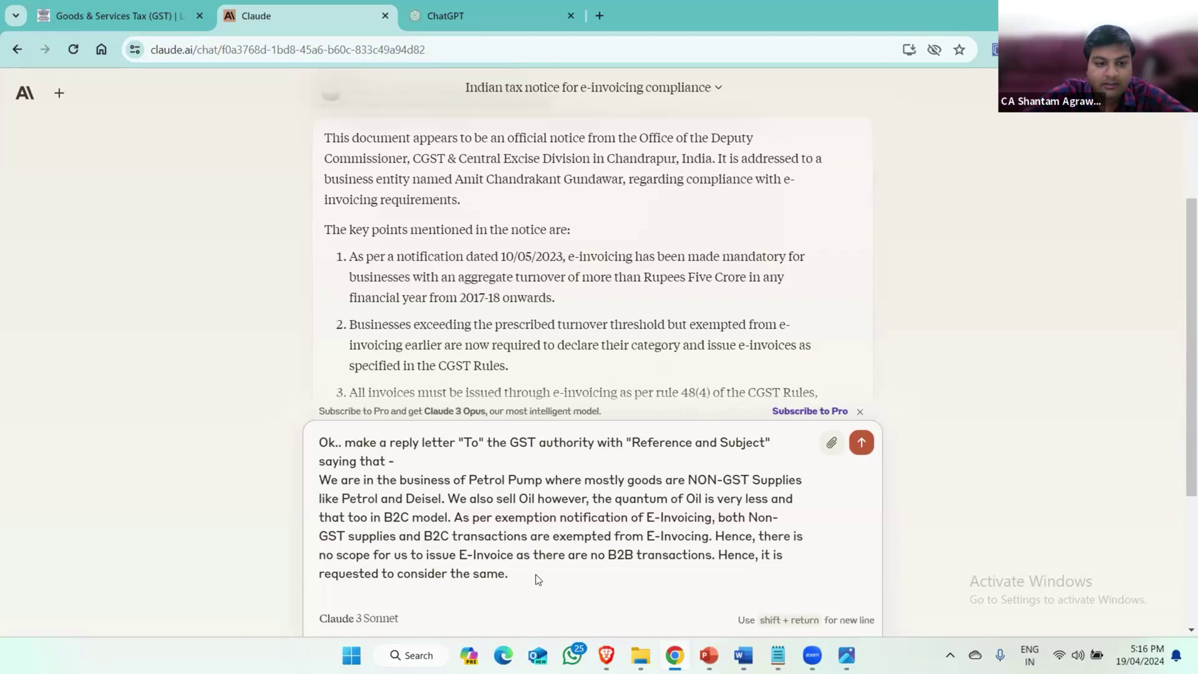
Step: Send the request, review the drafted reply letter to the CGST Superintendent, and copy it
{"action": "key", "text": "Return"}
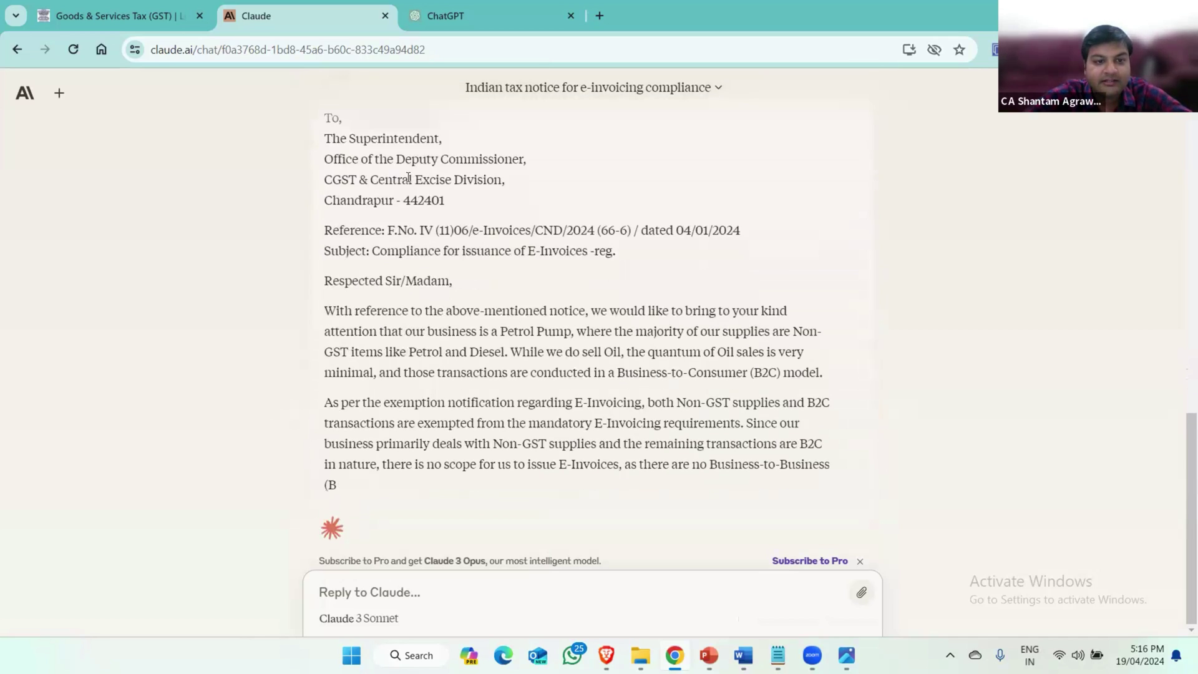
{"action": "scroll", "coordinate": [367, 137], "scroll_direction": "up", "scroll_amount": 2}
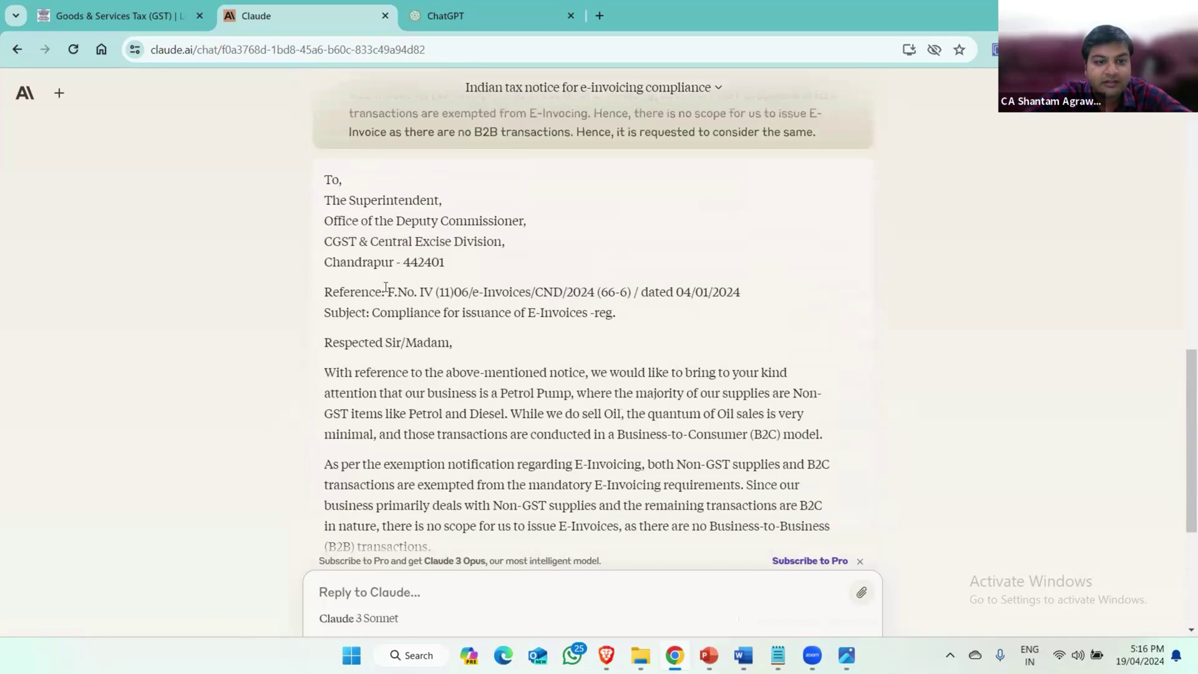
{"action": "scroll", "coordinate": [435, 307], "scroll_direction": "down", "scroll_amount": 5}
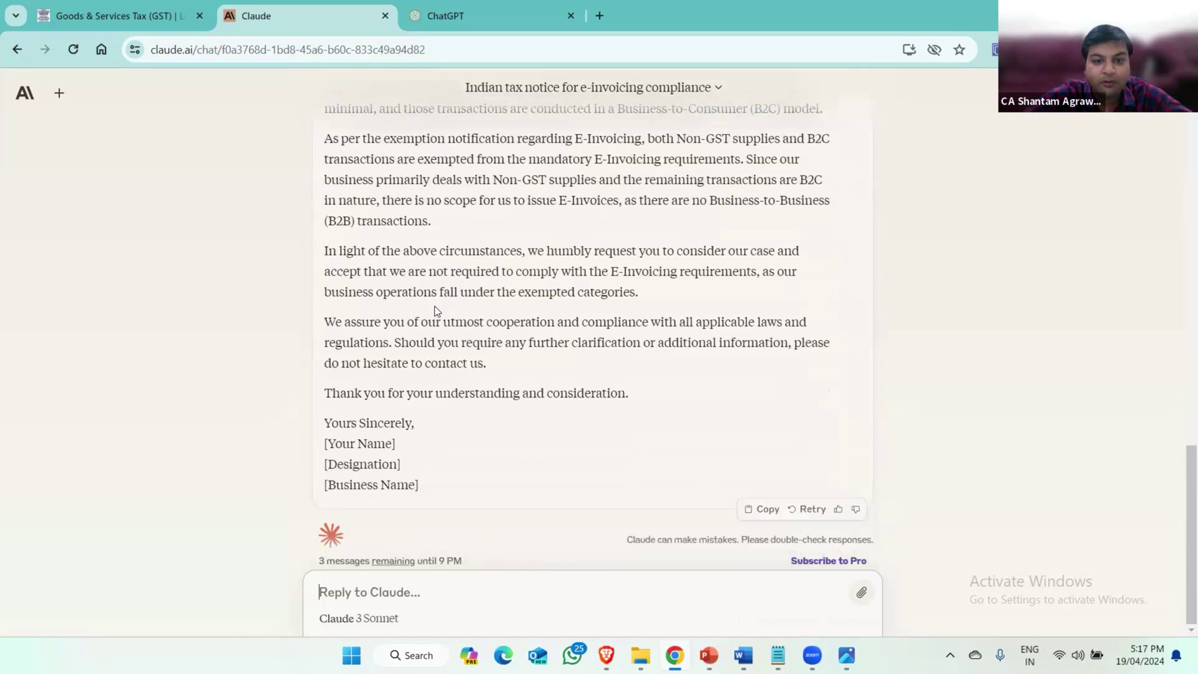
{"action": "scroll", "coordinate": [434, 305], "scroll_direction": "up", "scroll_amount": 6}
{"action": "scroll", "coordinate": [434, 305], "scroll_direction": "down", "scroll_amount": 6}
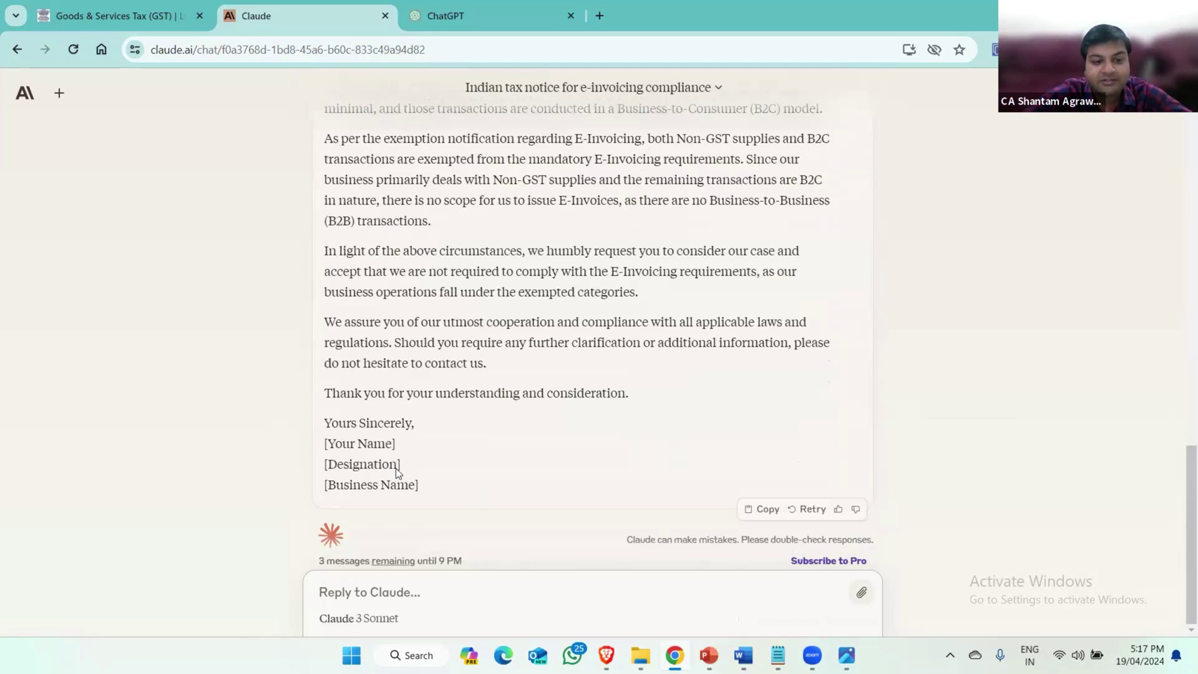
{"action": "left_click", "coordinate": [756, 506]}
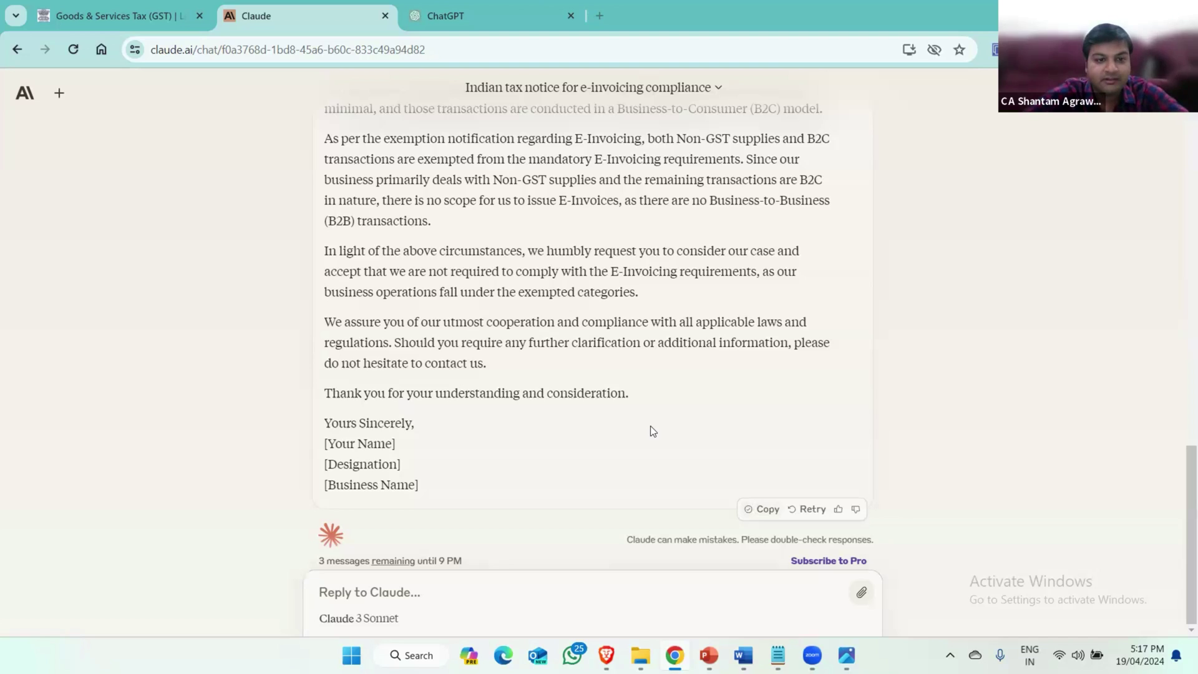
{"action": "key", "text": "alt+Tab"}
{"action": "key", "text": "alt+Tab"}
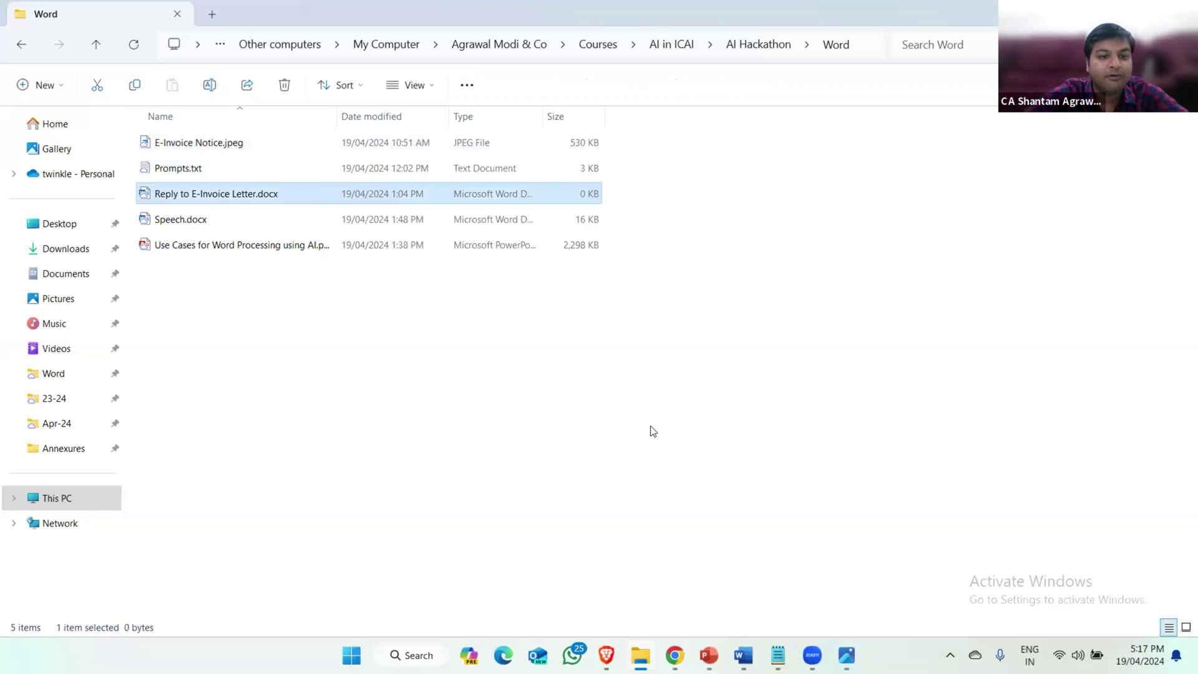
{"action": "key", "text": "alt+Tab"}
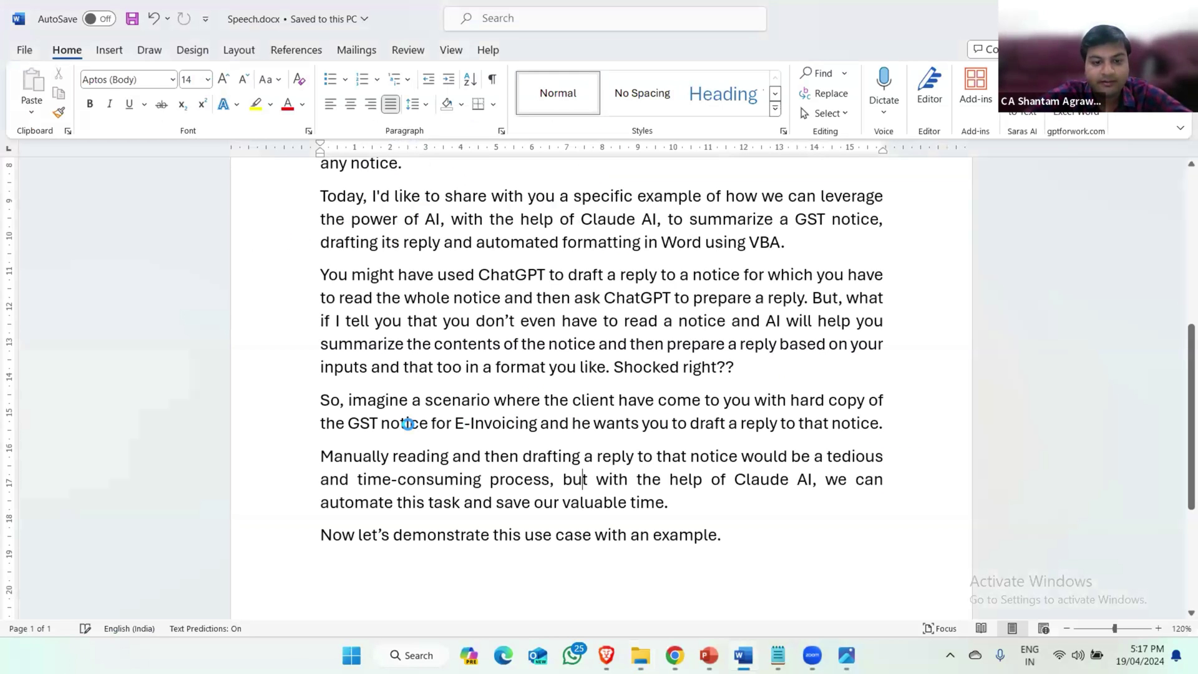
{"action": "key", "text": "alt+Tab"}
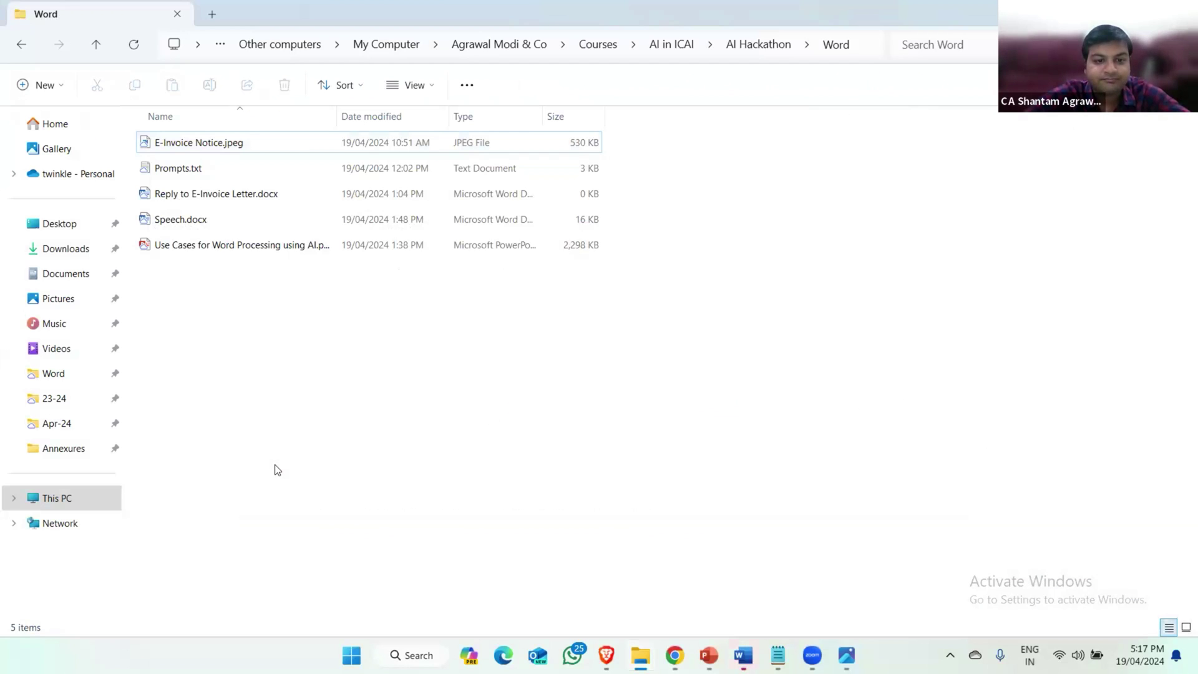
{"action": "key", "text": "alt+Tab"}
{"action": "key", "text": "alt+Tab"}
{"action": "key", "text": "alt+Tab"}
{"action": "key", "text": "alt+Tab"}
{"action": "key", "text": "alt+Tab"}
{"action": "key", "text": "alt+Tab"}
{"action": "key", "text": "alt+Tab"}
{"action": "key", "text": "alt+Tab"}
{"action": "key", "text": "alt+Tab"}
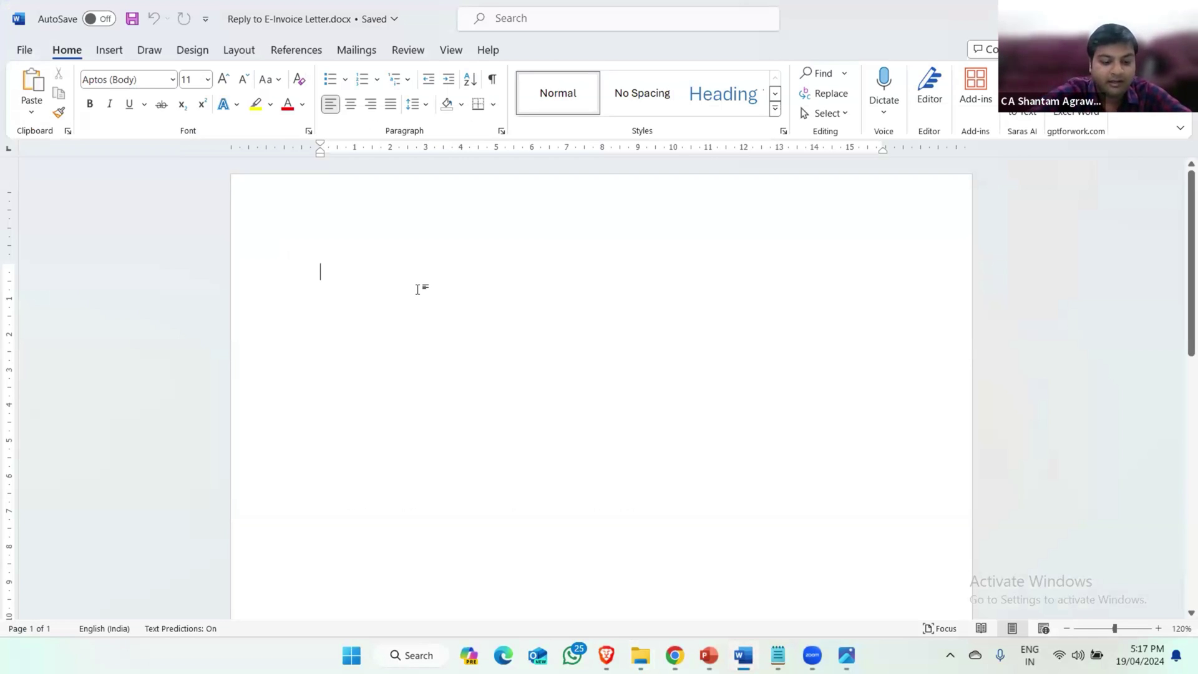
{"action": "key", "text": "ctrl+v"}
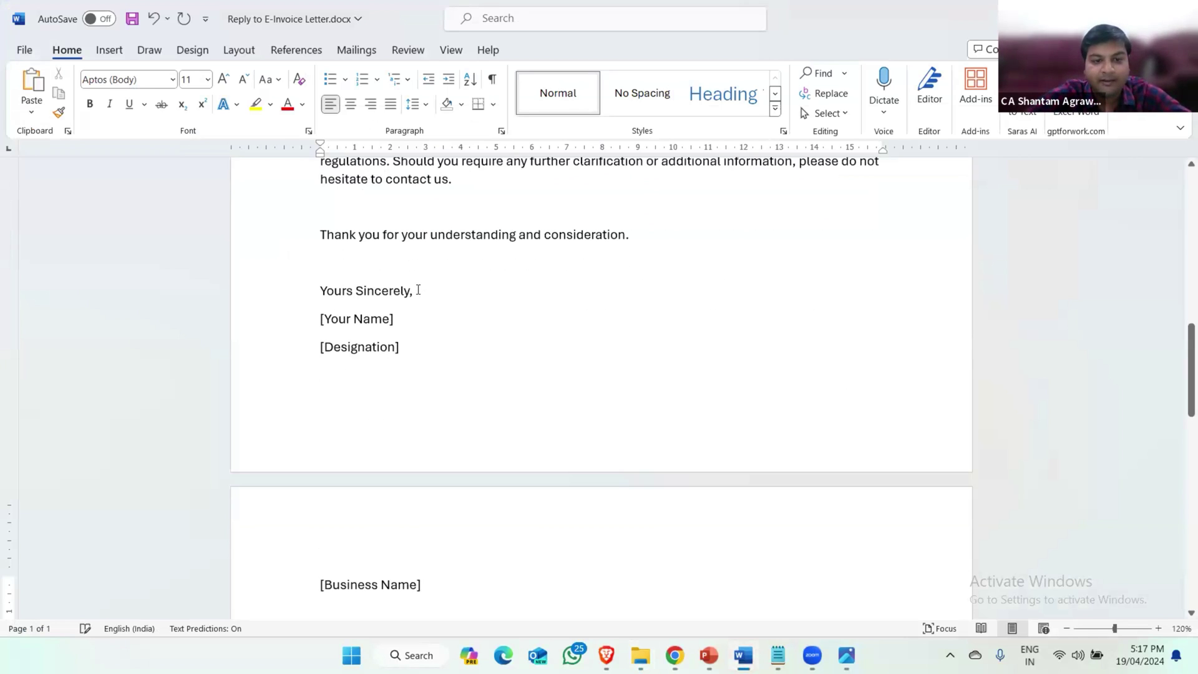
{"action": "scroll", "coordinate": [418, 289], "scroll_direction": "up", "scroll_amount": 3}
{"action": "scroll", "coordinate": [418, 289], "scroll_direction": "up", "scroll_amount": 8}
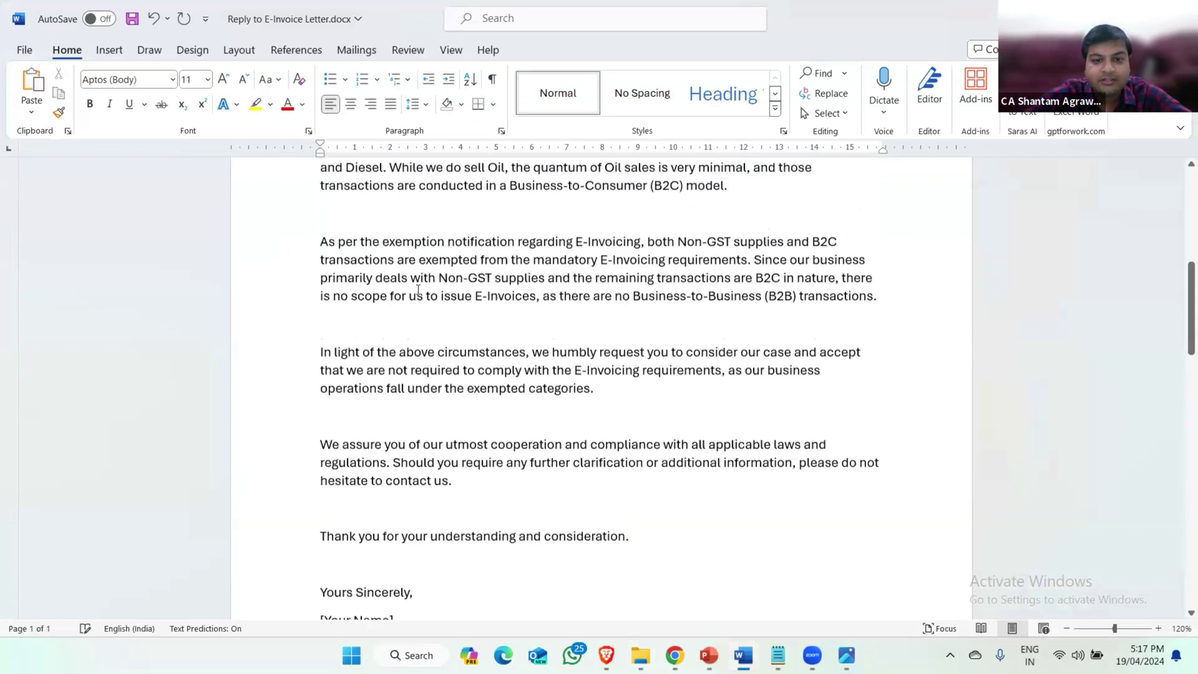
{"action": "scroll", "coordinate": [418, 288], "scroll_direction": "up", "scroll_amount": 2}
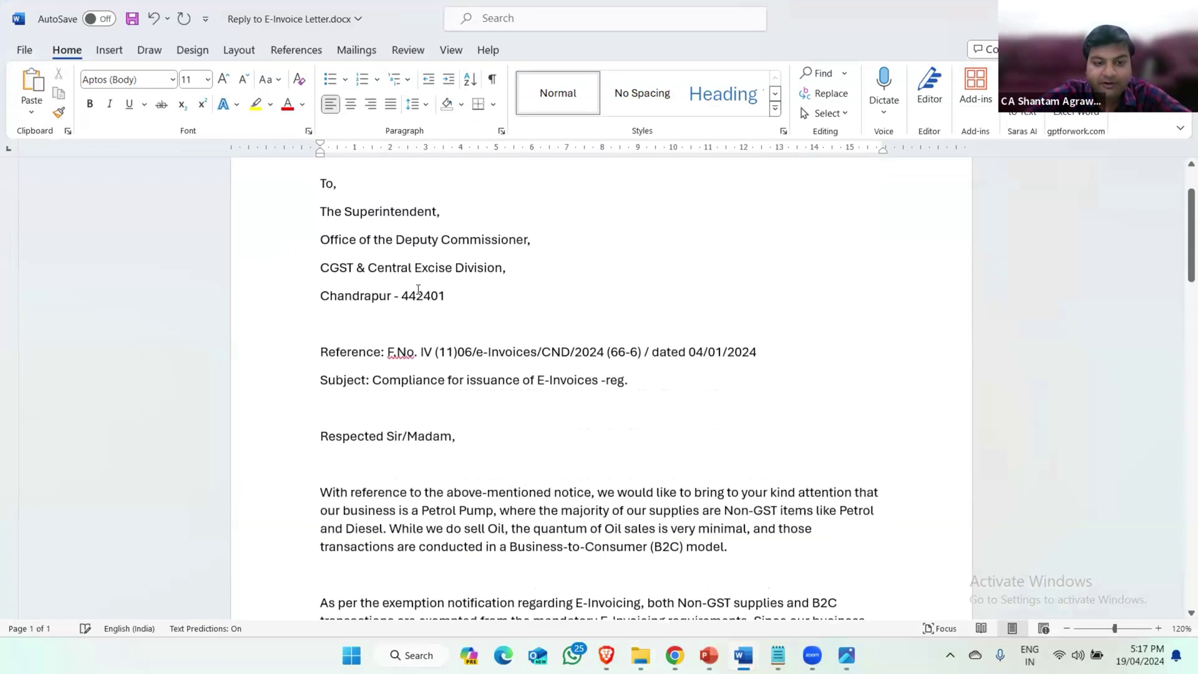
{"action": "scroll", "coordinate": [418, 289], "scroll_direction": "up", "scroll_amount": 3}
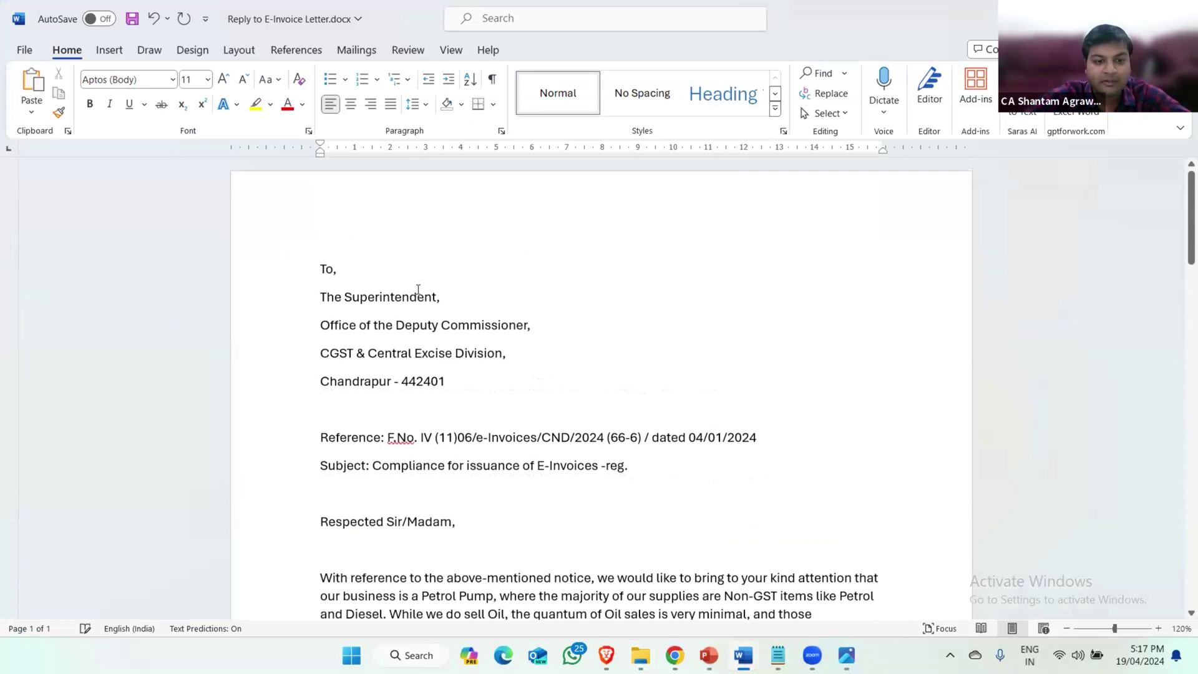
{"action": "scroll", "coordinate": [433, 436], "scroll_direction": "down", "scroll_amount": 3}
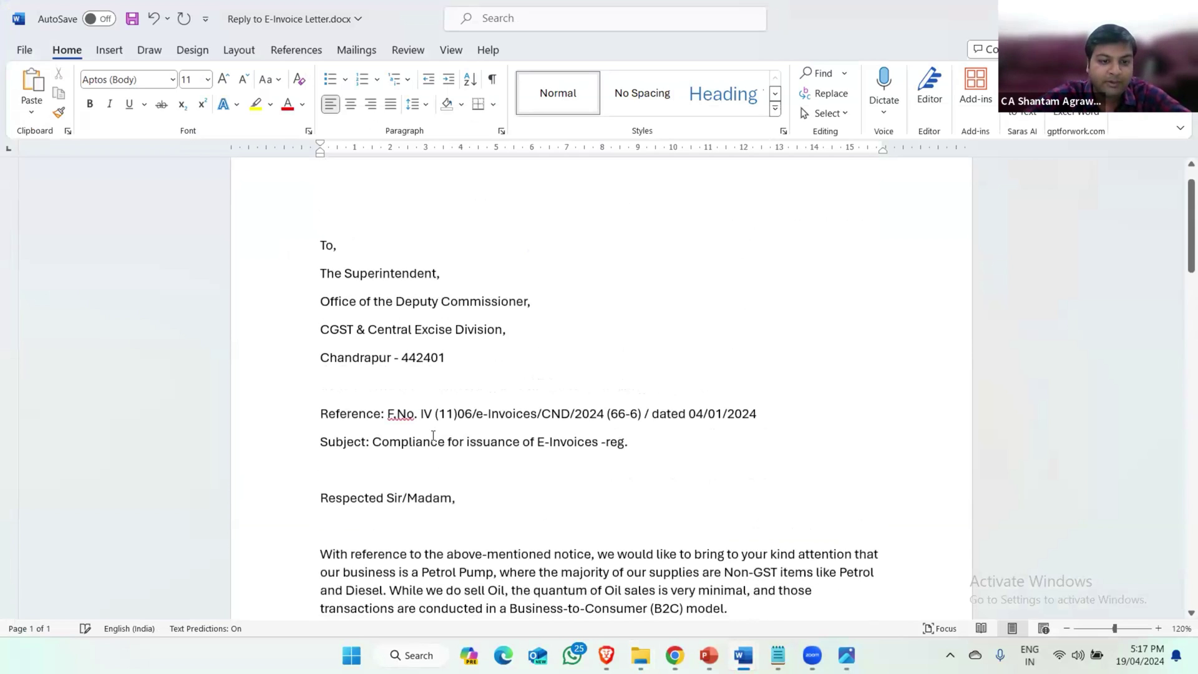
{"action": "scroll", "coordinate": [433, 435], "scroll_direction": "up", "scroll_amount": 3}
{"action": "scroll", "coordinate": [433, 436], "scroll_direction": "down", "scroll_amount": 3}
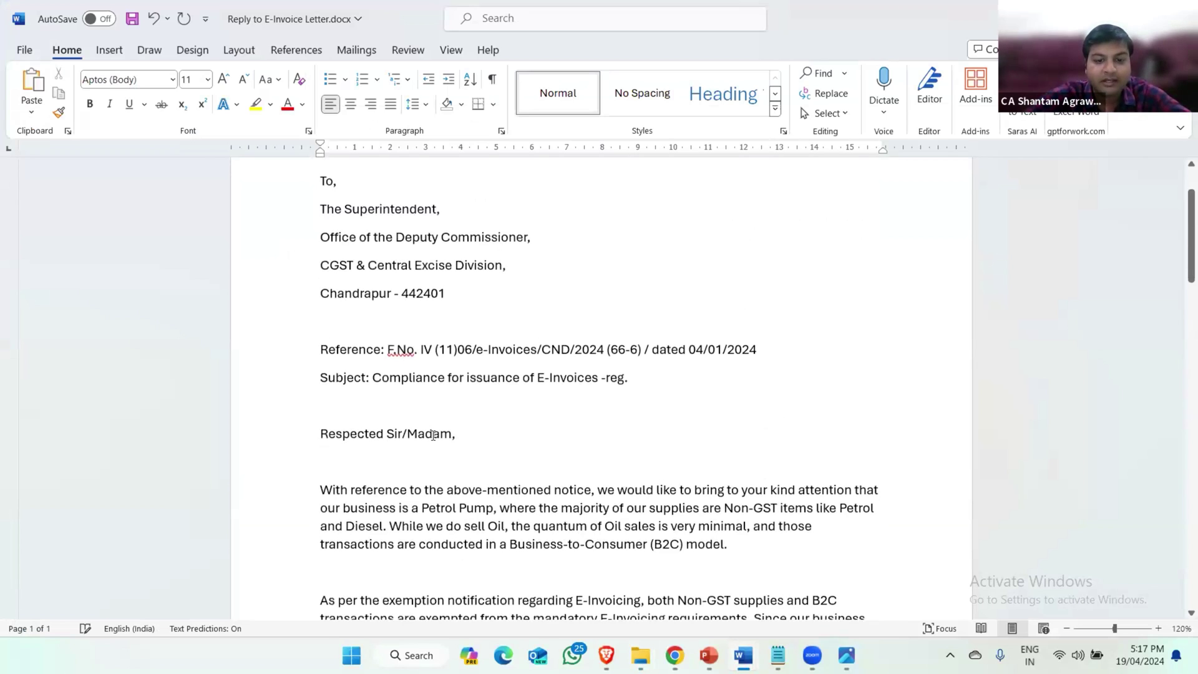
{"action": "scroll", "coordinate": [433, 436], "scroll_direction": "down", "scroll_amount": 2}
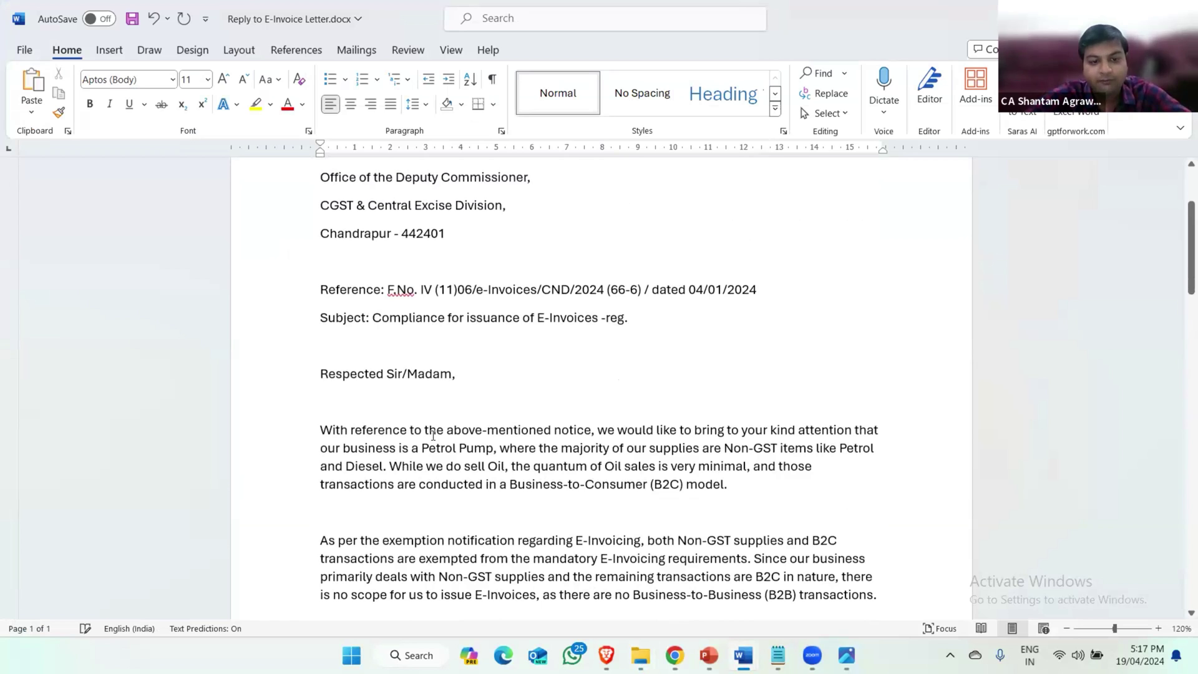
{"action": "scroll", "coordinate": [433, 436], "scroll_direction": "up", "scroll_amount": 3}
{"action": "scroll", "coordinate": [433, 435], "scroll_direction": "up", "scroll_amount": 1}
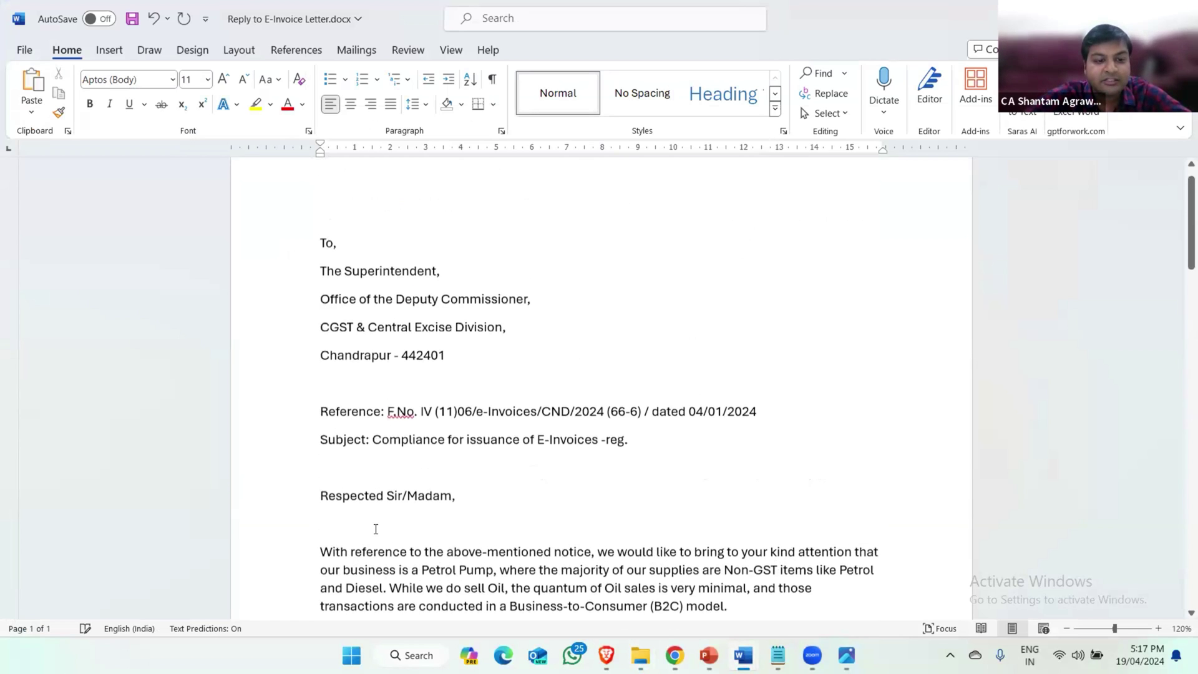
{"action": "left_click", "coordinate": [321, 522]}
{"action": "scroll", "coordinate": [446, 481], "scroll_direction": "down", "scroll_amount": 4}
{"action": "scroll", "coordinate": [447, 481], "scroll_direction": "down", "scroll_amount": 1}
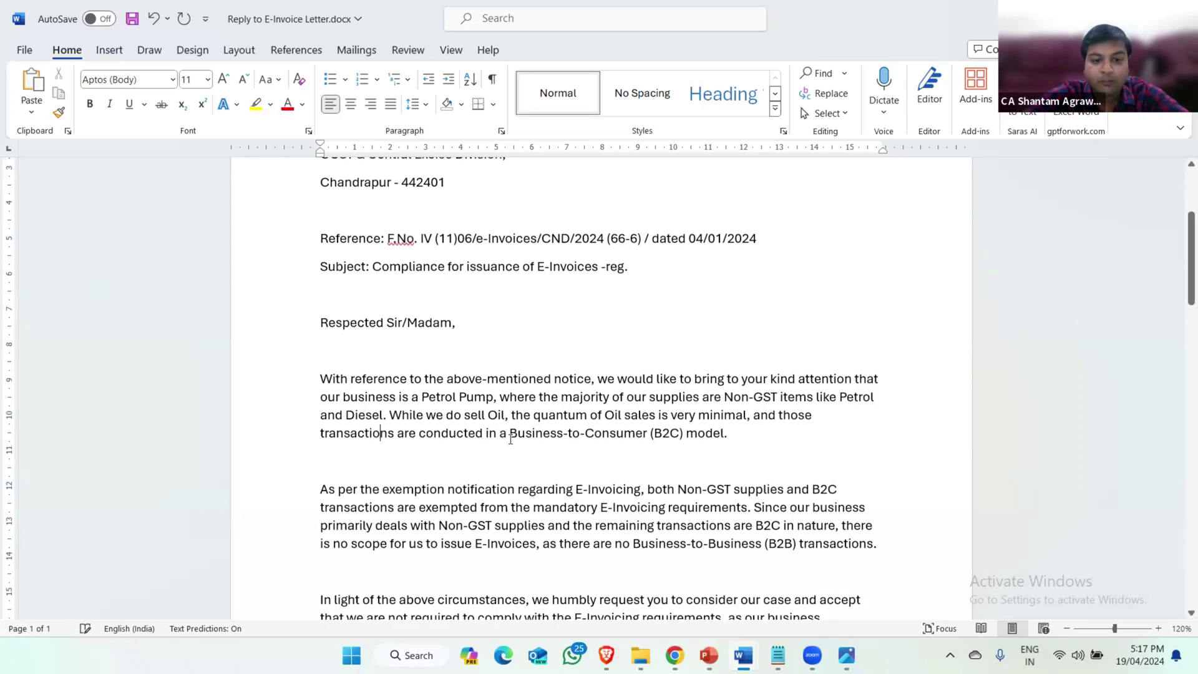
Step: Bring Prompts.txt forward and locate the VBA formatting-automation request
{"action": "key", "text": "alt+Tab"}
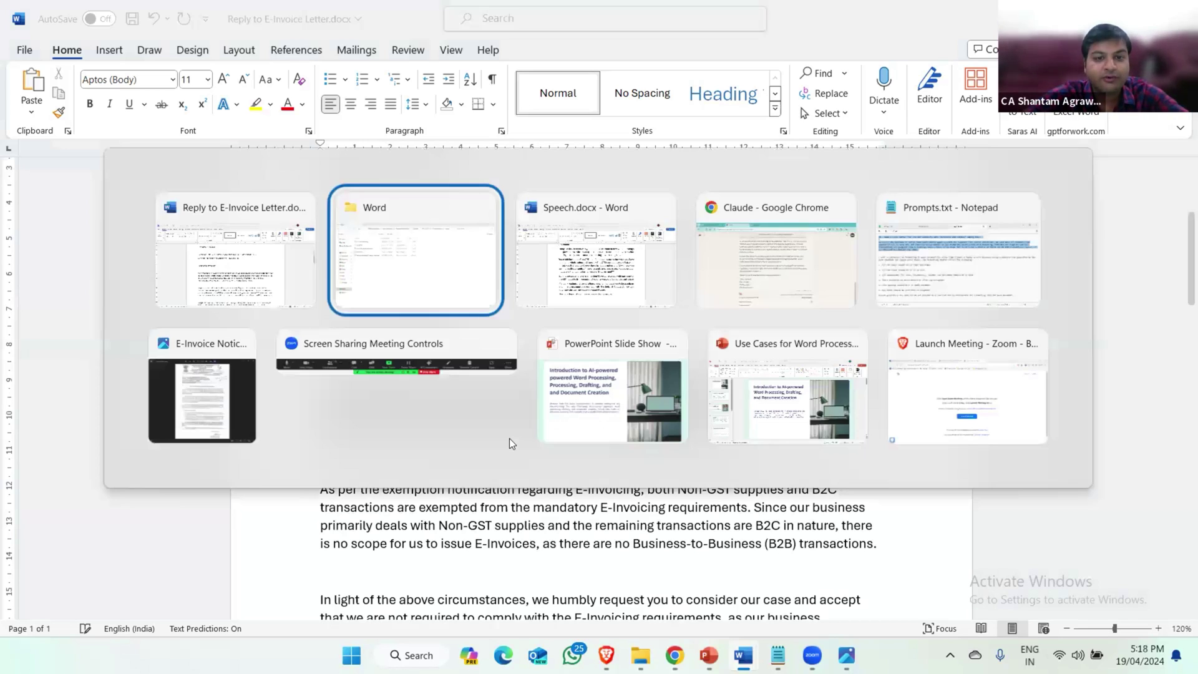
{"action": "key", "text": "Down"}
{"action": "key", "text": "Up"}
{"action": "key", "text": "Right"}
{"action": "key", "text": "Right"}
{"action": "key", "text": "Right"}
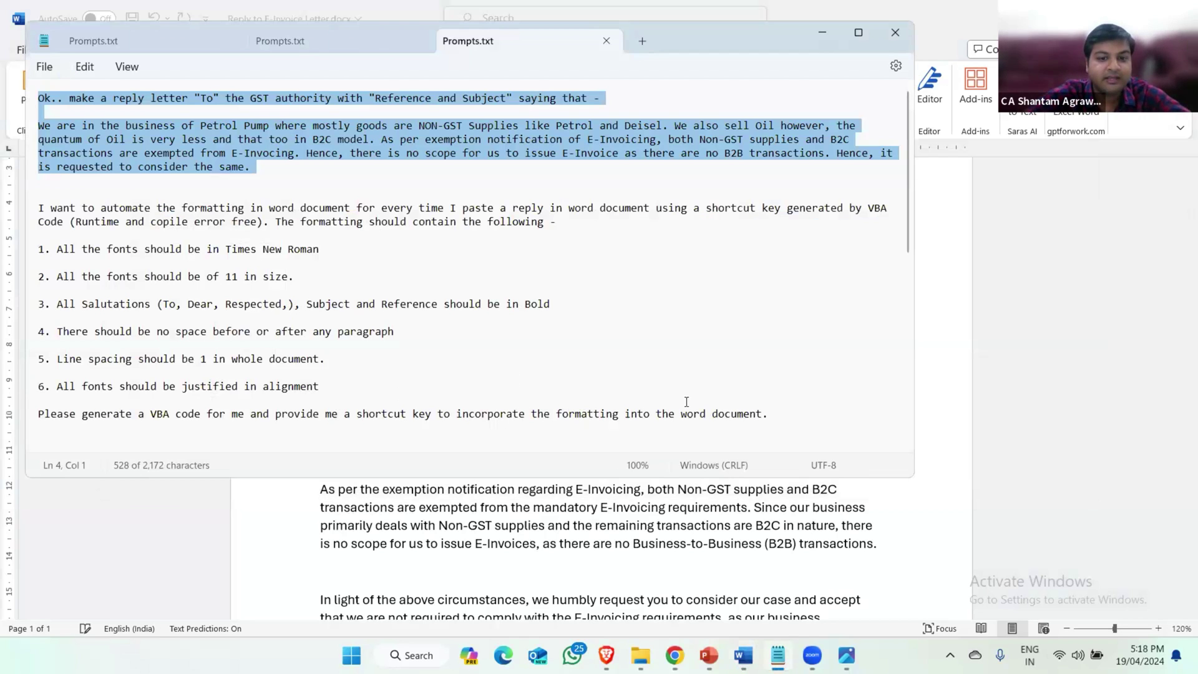
{"action": "left_click", "coordinate": [162, 249]}
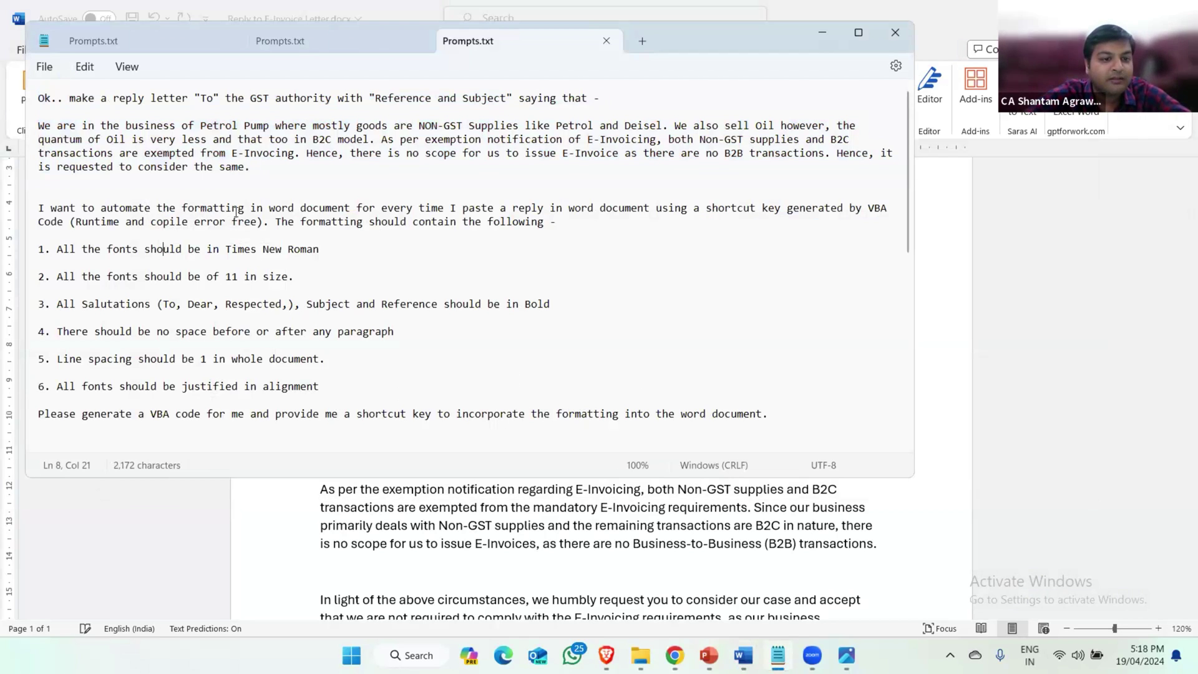
{"action": "left_click", "coordinate": [459, 216]}
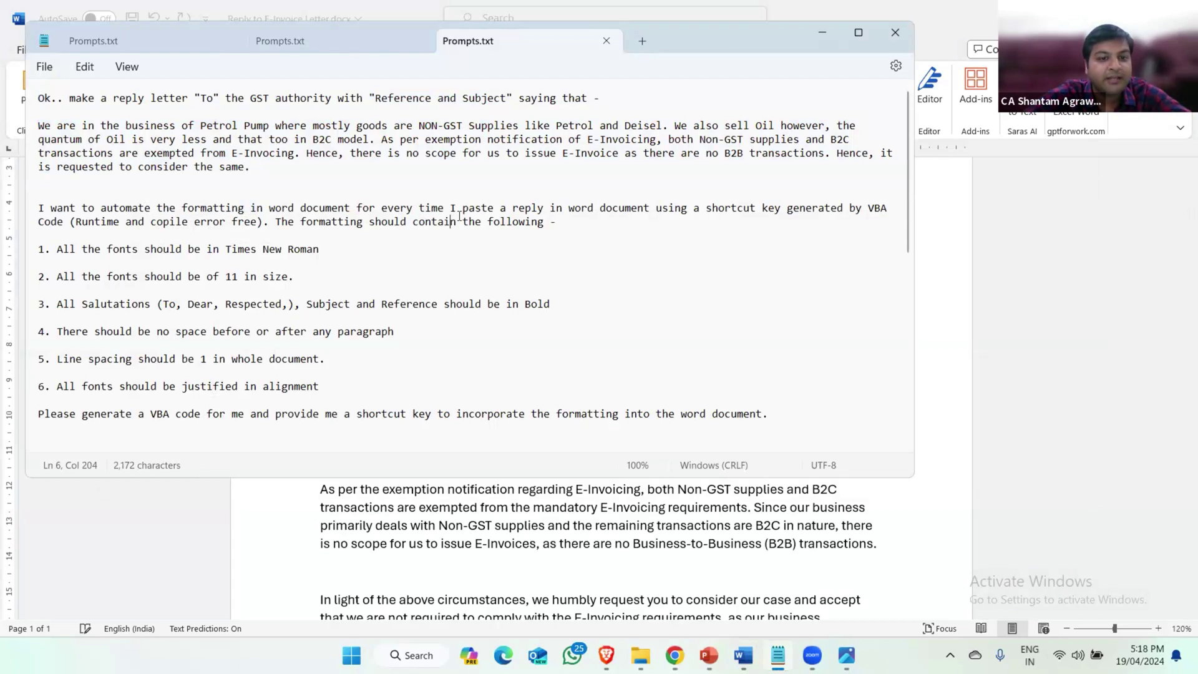
{"action": "left_click", "coordinate": [614, 211]}
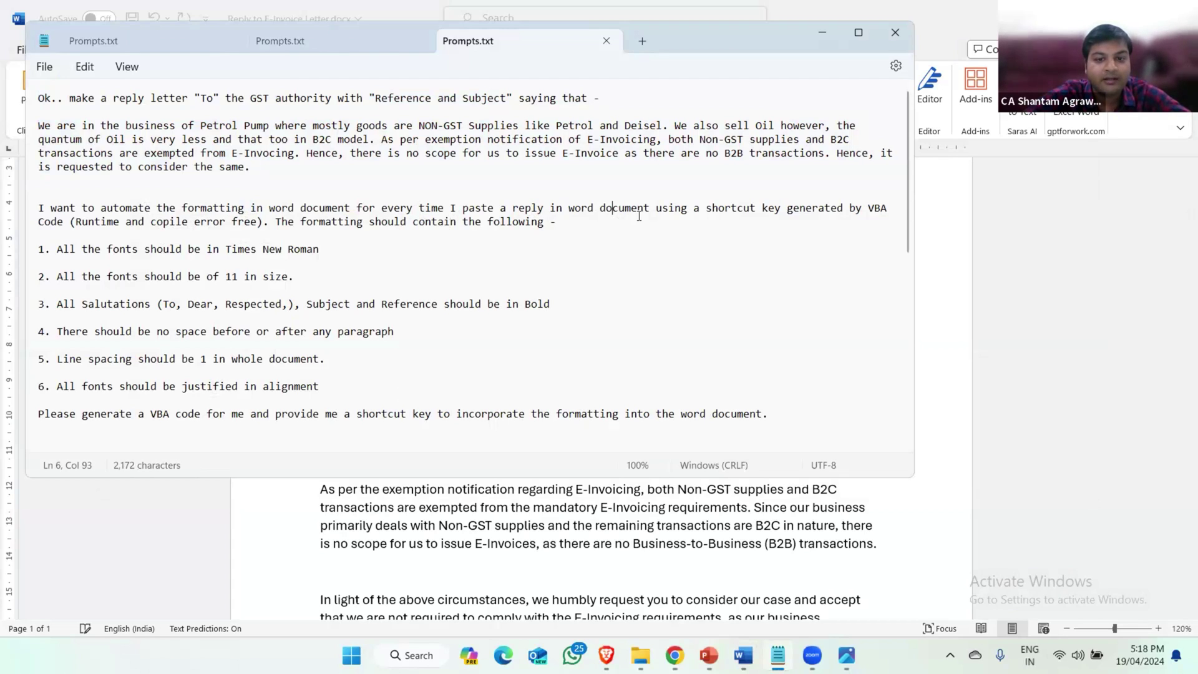
{"action": "left_click", "coordinate": [95, 222]}
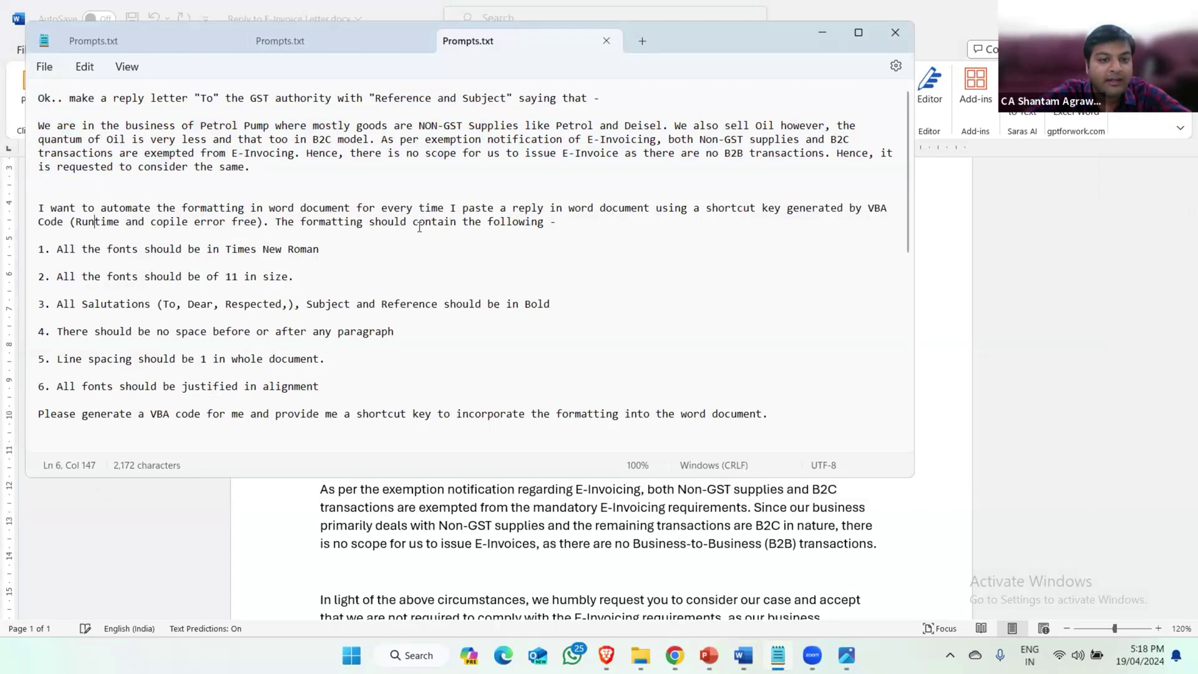
Step: Highlight the Times New Roman, size 11 and bold-salutation requirements, then select the whole prompt
{"action": "left_click_drag", "start_coordinate": [75, 249], "coordinate": [297, 249]}
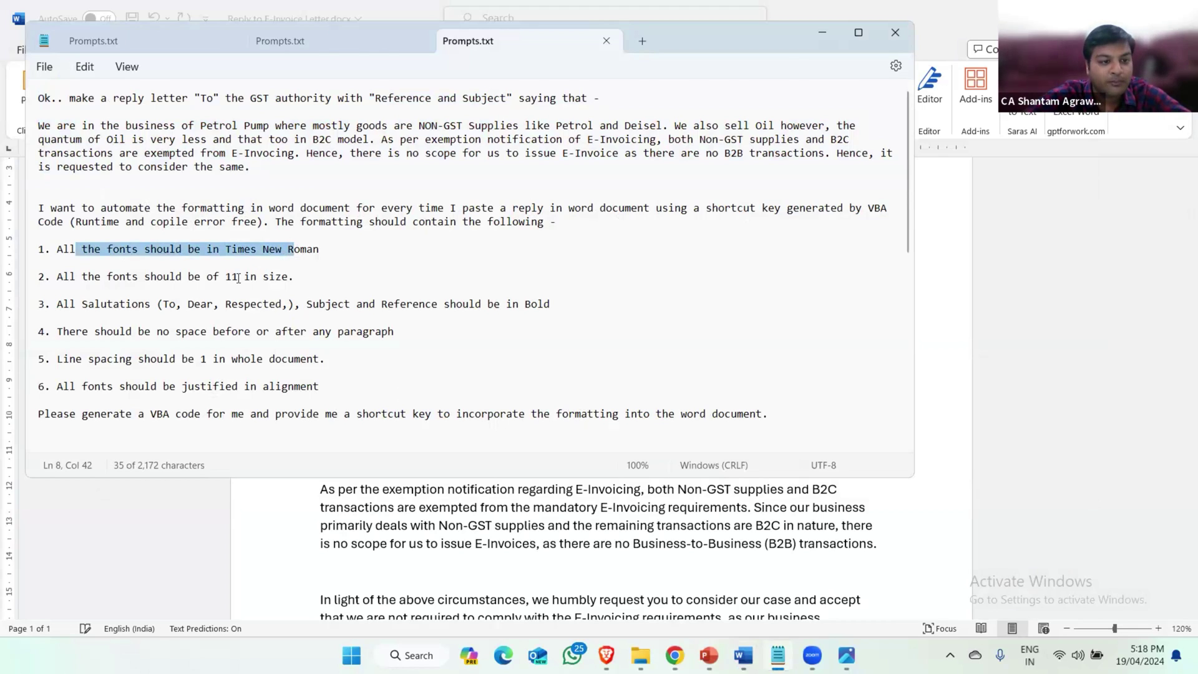
{"action": "left_click_drag", "start_coordinate": [70, 277], "coordinate": [225, 276]}
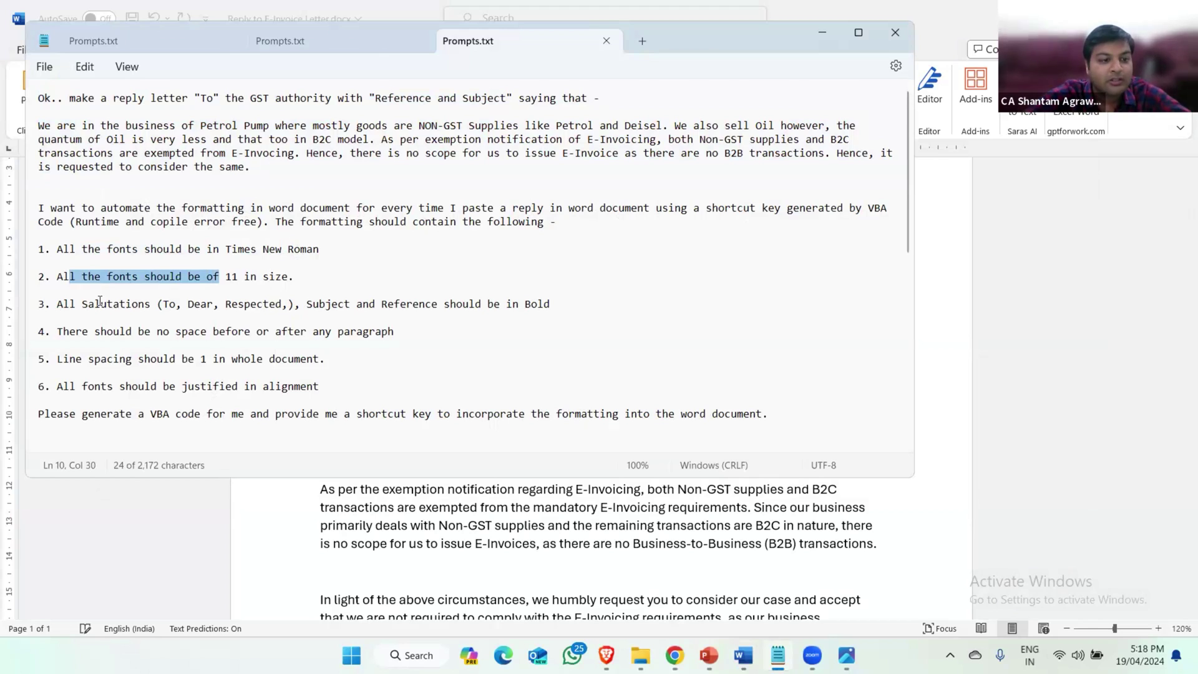
{"action": "left_click_drag", "start_coordinate": [100, 304], "coordinate": [182, 304]}
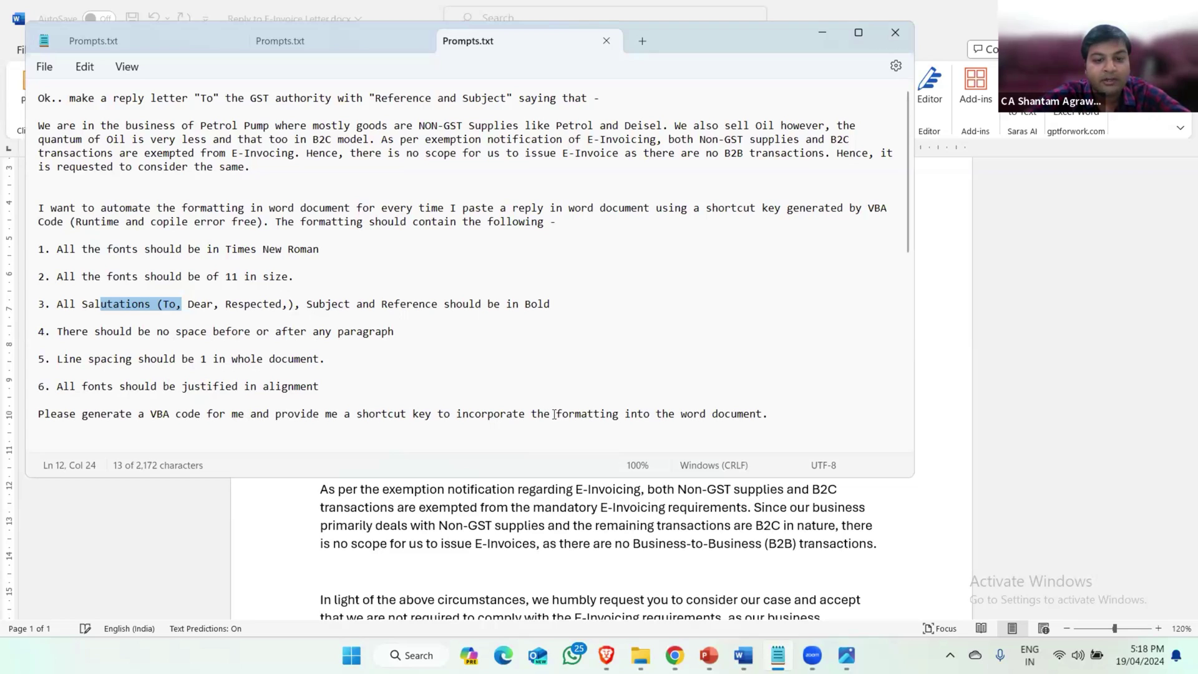
{"action": "left_click_drag", "start_coordinate": [768, 414], "coordinate": [60, 202]}
{"action": "key", "text": "ctrl+c"}
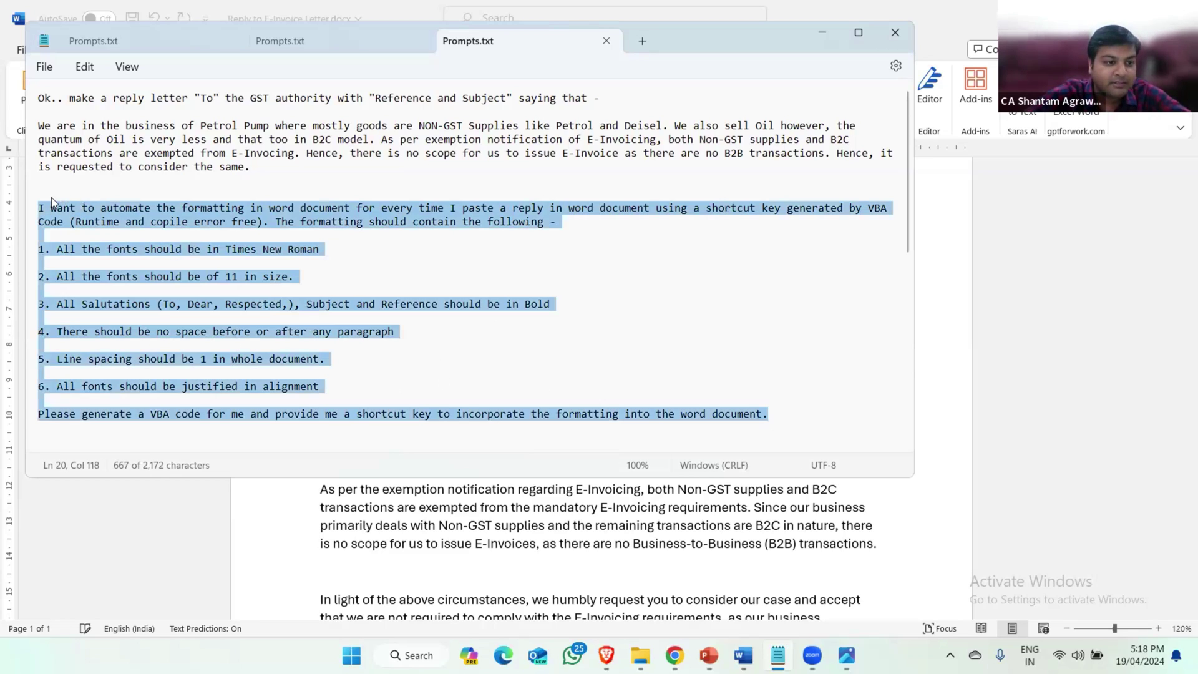
{"action": "key", "text": "alt+Tab"}
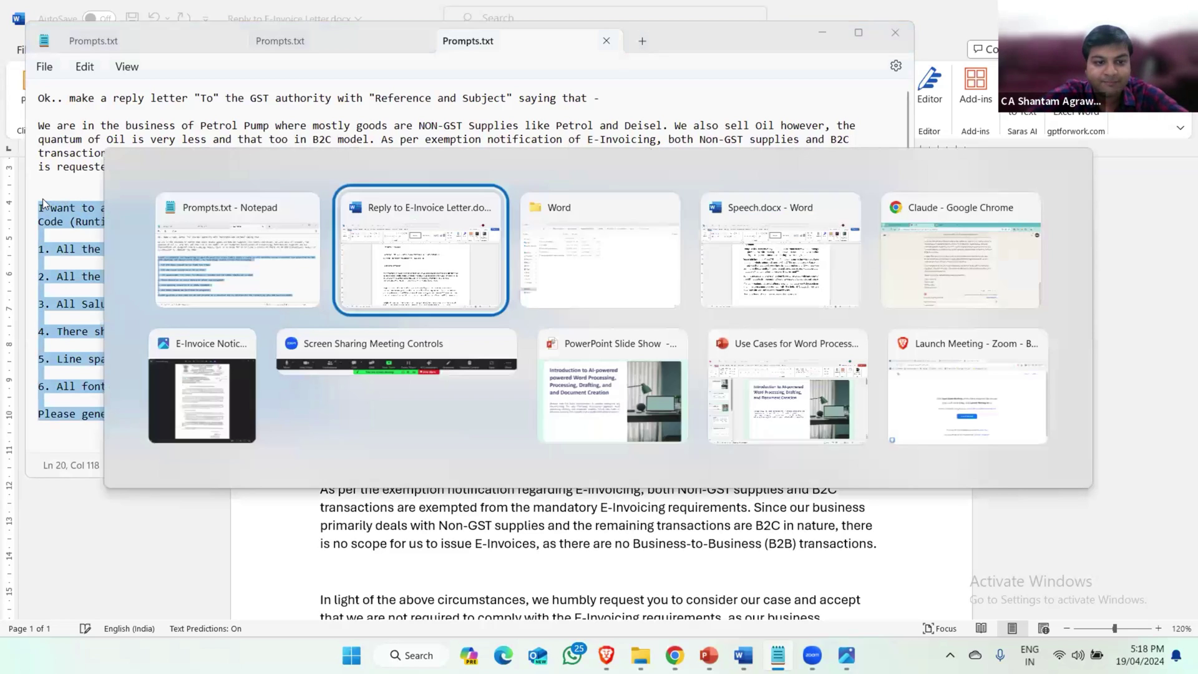
{"action": "key", "text": "alt+Tab"}
{"action": "key", "text": "alt+Tab"}
{"action": "key", "text": "alt+Tab"}
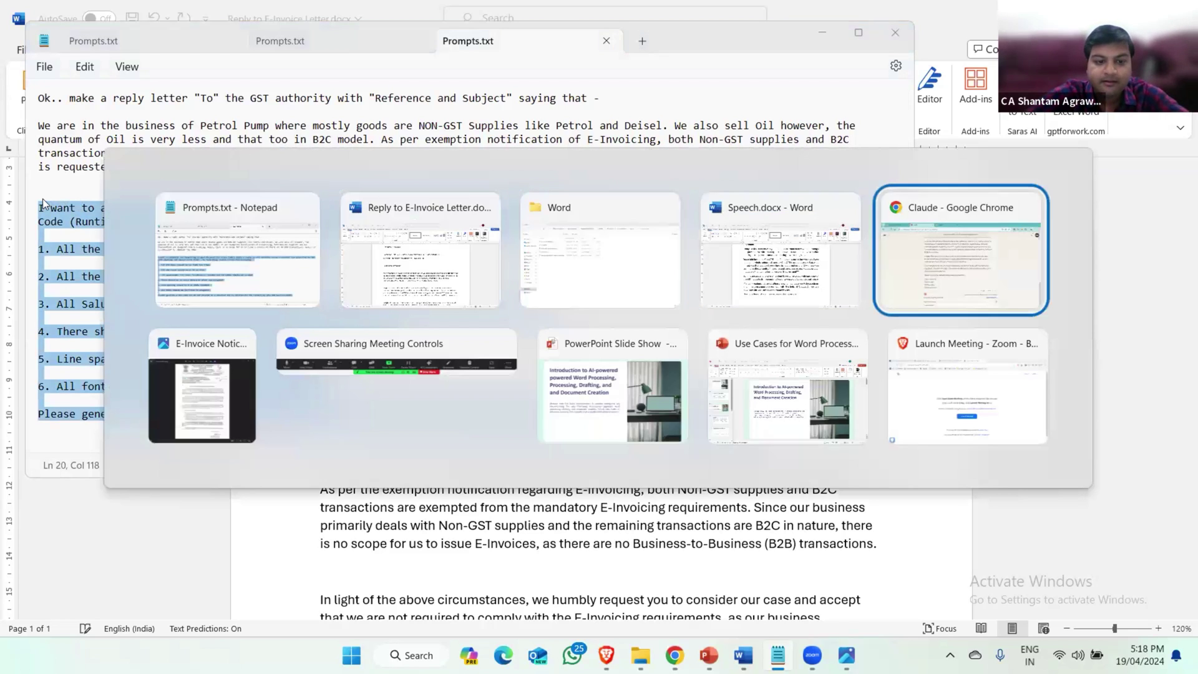
Step: Send the formatting prompt and review the returned FormatDocument macro and shortcut-assignment code
{"action": "key", "text": "ctrl+v"}
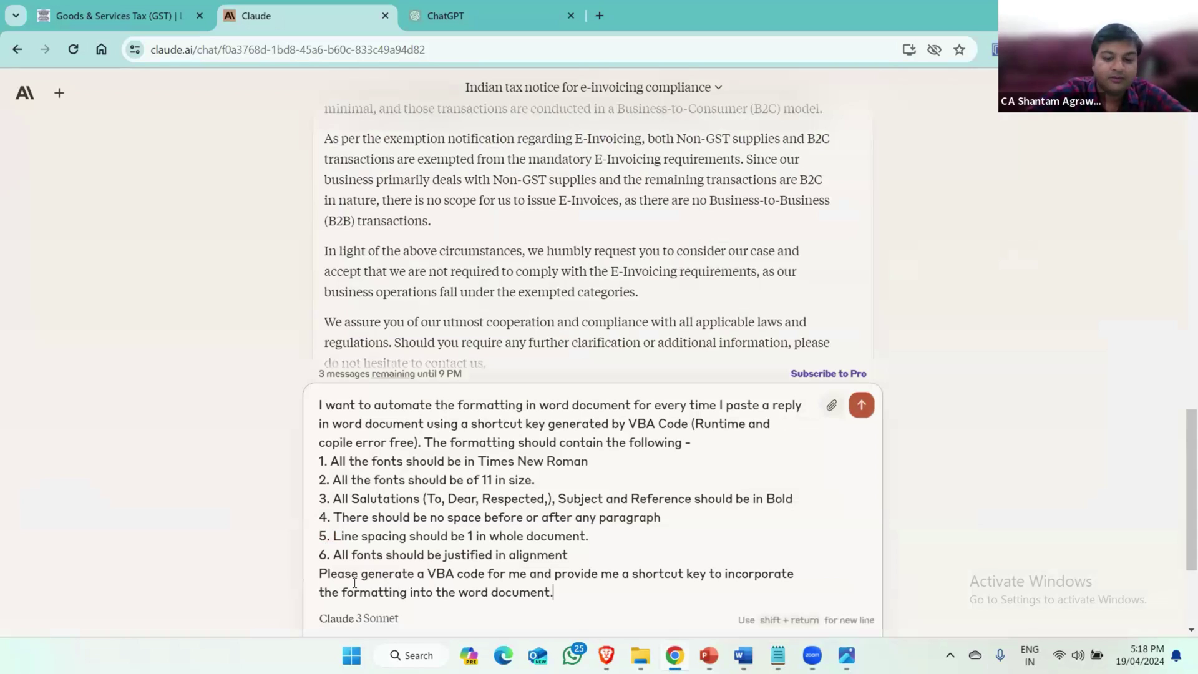
{"action": "key", "text": "Return"}
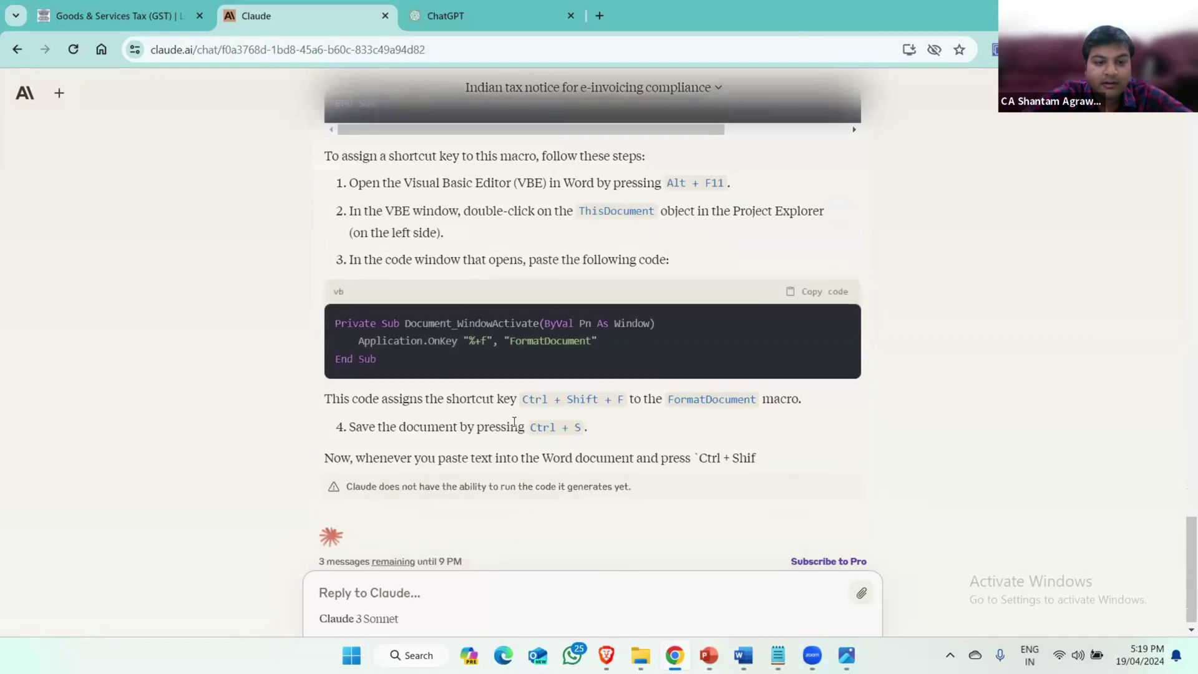
{"action": "scroll", "coordinate": [513, 421], "scroll_direction": "up", "scroll_amount": 5}
{"action": "scroll", "coordinate": [513, 421], "scroll_direction": "up", "scroll_amount": 3}
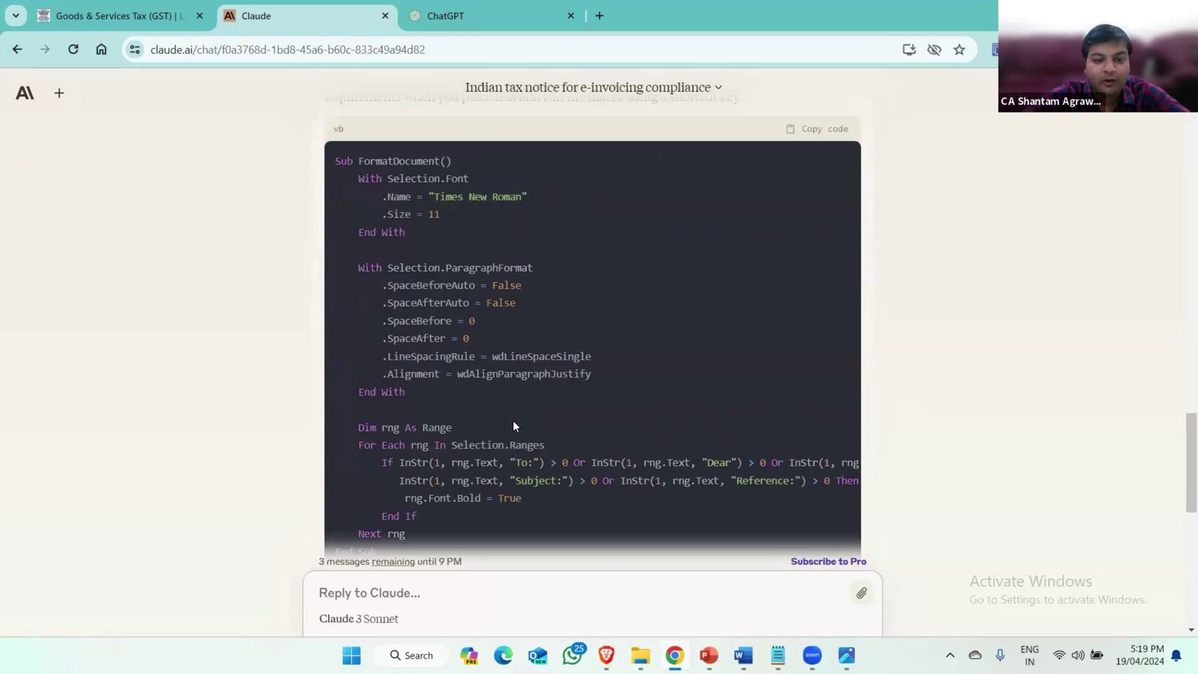
{"action": "scroll", "coordinate": [513, 421], "scroll_direction": "down", "scroll_amount": 2}
{"action": "scroll", "coordinate": [514, 422], "scroll_direction": "down", "scroll_amount": 1}
{"action": "key", "text": "alt+Tab"}
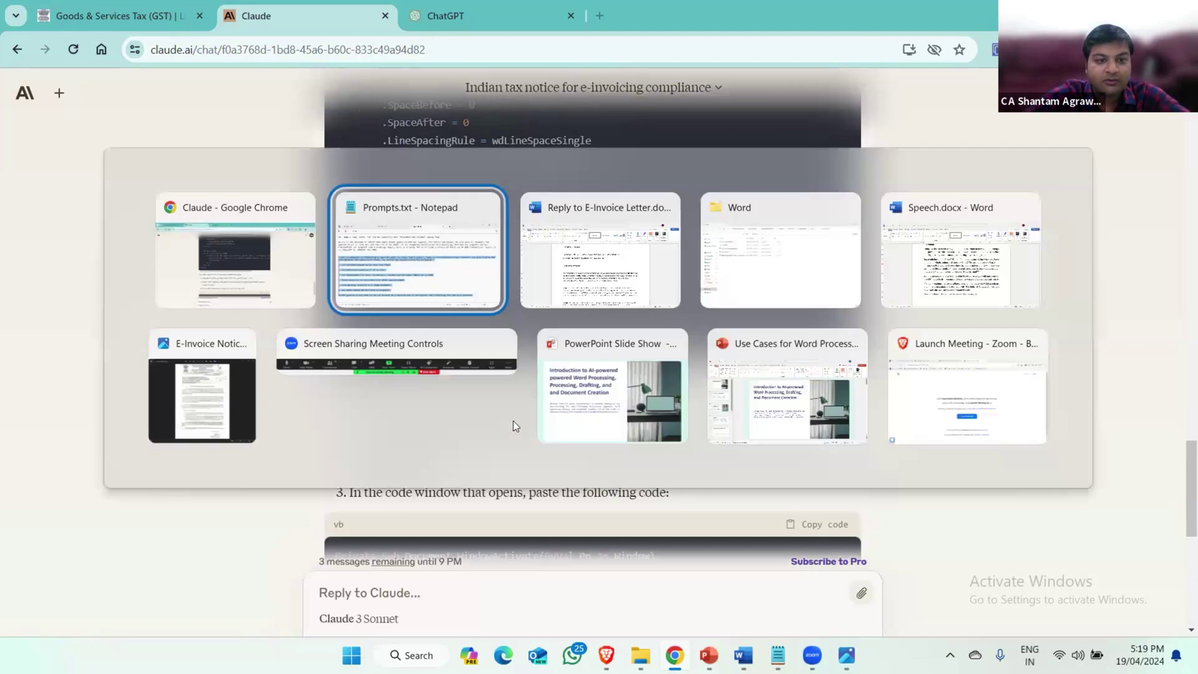
Step: Select the stored macro from 'Sub FormatPastedText()' to 'End Sub' in Prompts.txt
{"action": "scroll", "coordinate": [301, 393], "scroll_direction": "down", "scroll_amount": 5}
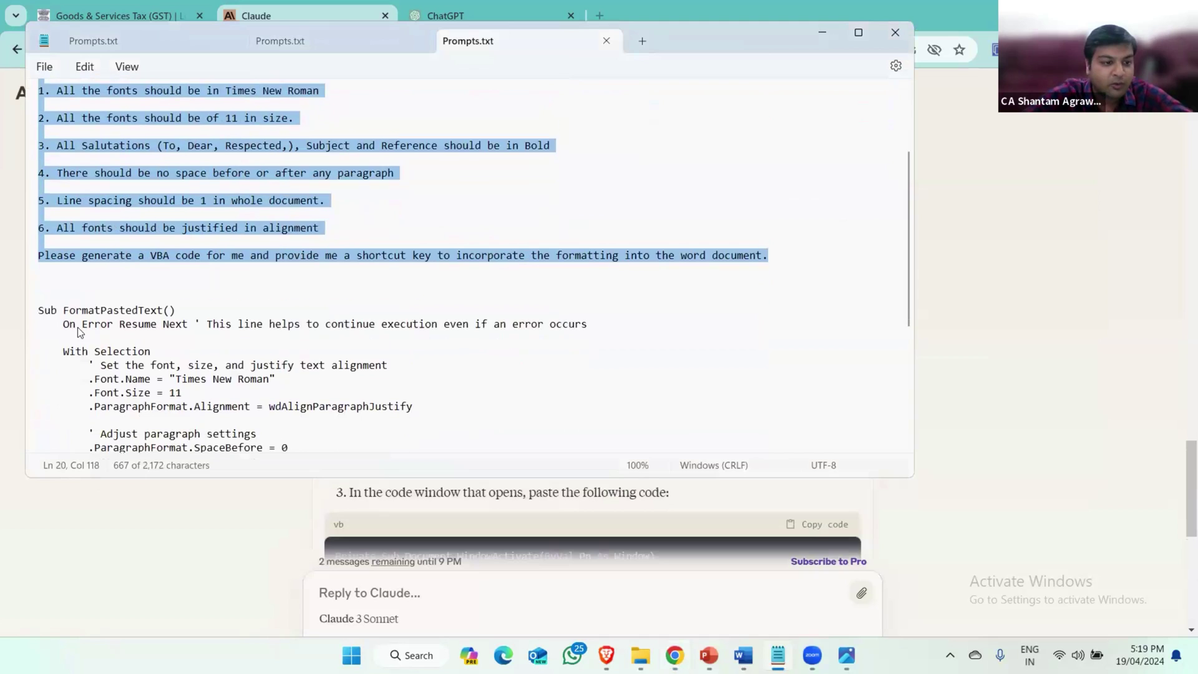
{"action": "left_click_drag", "start_coordinate": [39, 292], "coordinate": [303, 459]}
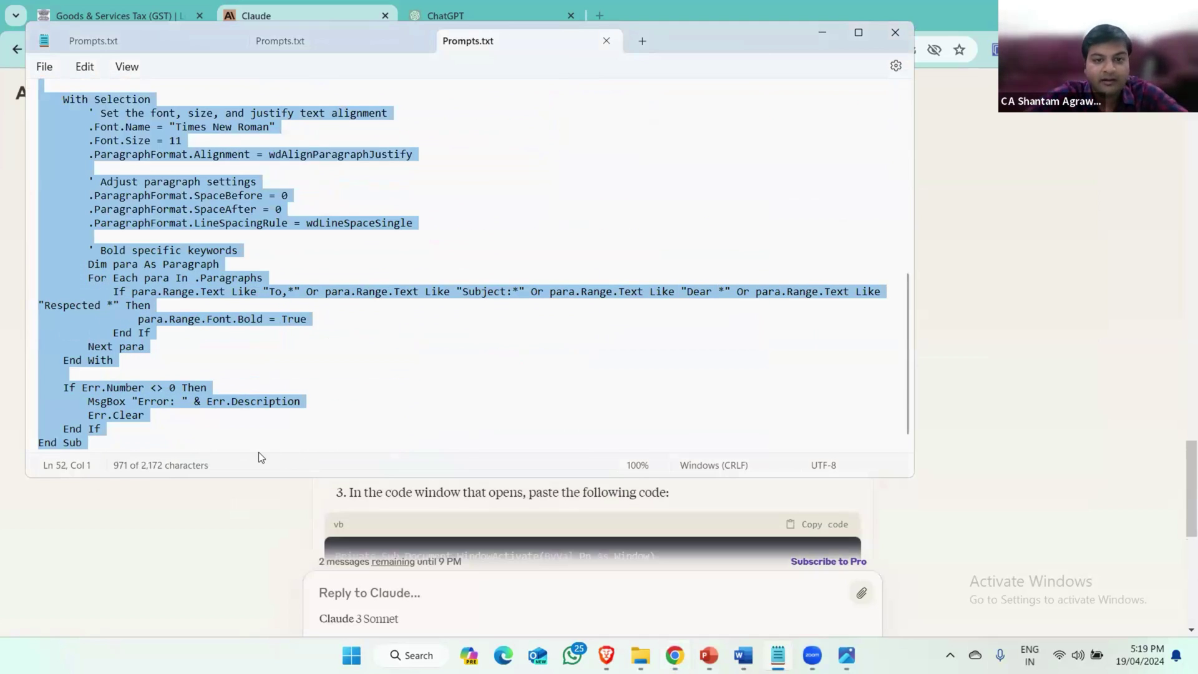
{"action": "key", "text": "alt+Tab"}
{"action": "key", "text": "alt+Tab"}
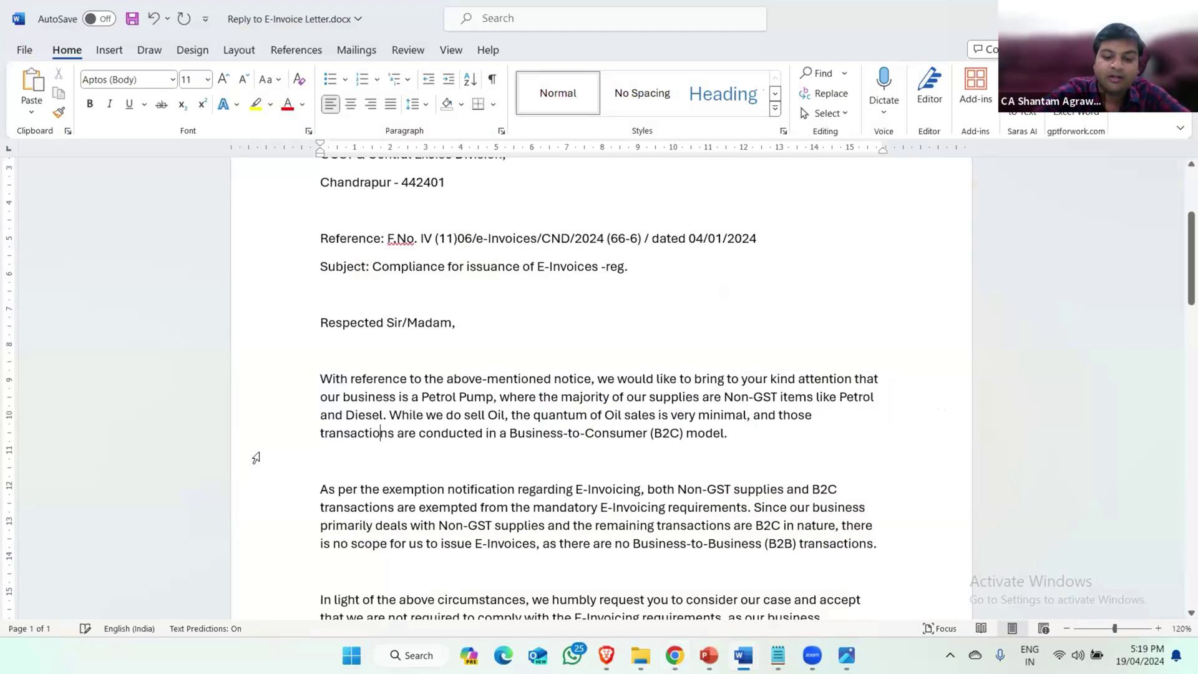
Step: Paste the FormatPastedText macro into a new Module1, then decline saving the letter macro-free
{"action": "key", "text": "alt+F11"}
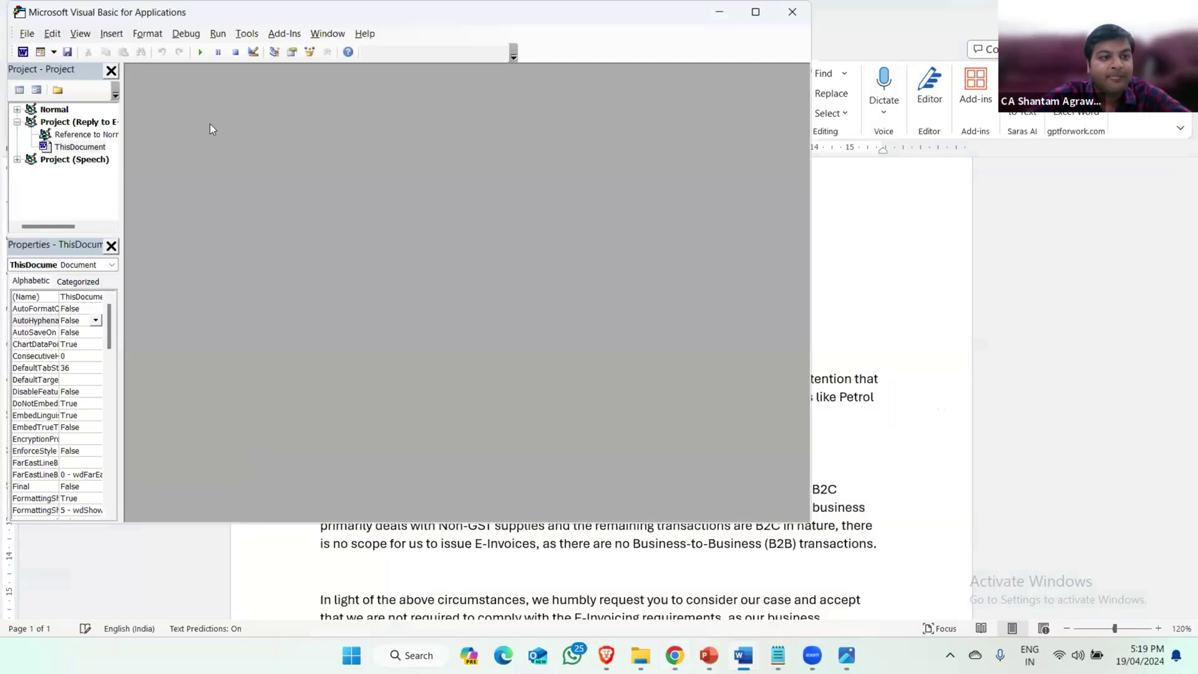
{"action": "left_click", "coordinate": [112, 33]}
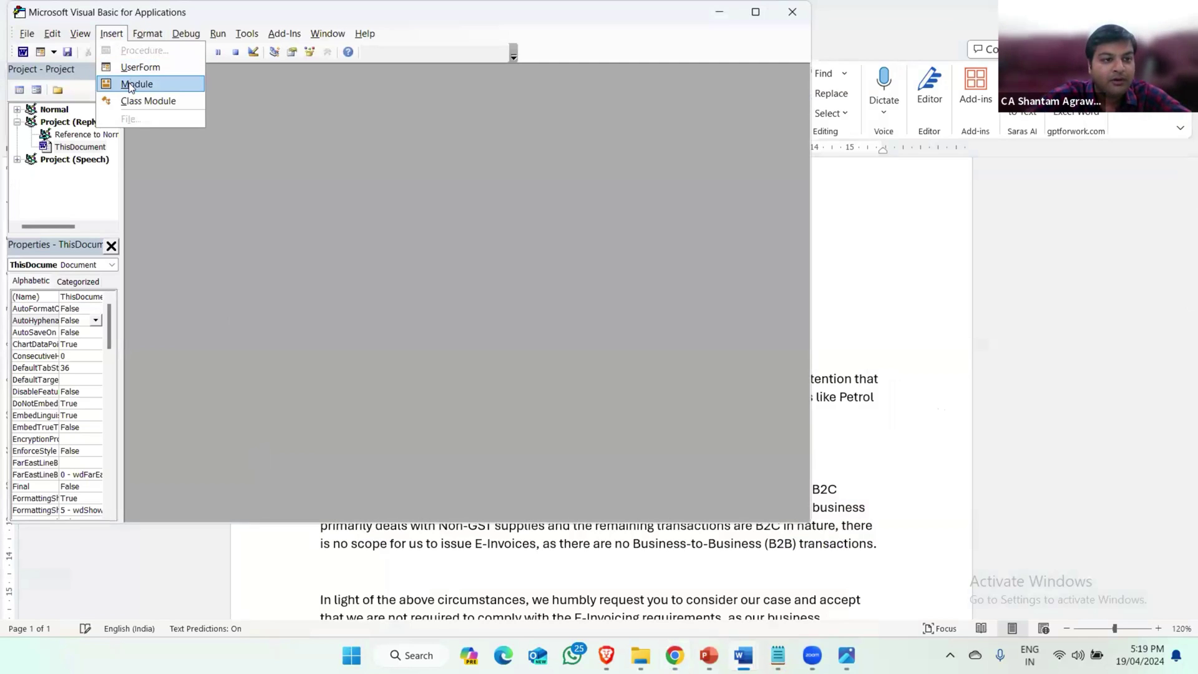
{"action": "left_click", "coordinate": [134, 83]}
{"action": "key", "text": "ctrl+v"}
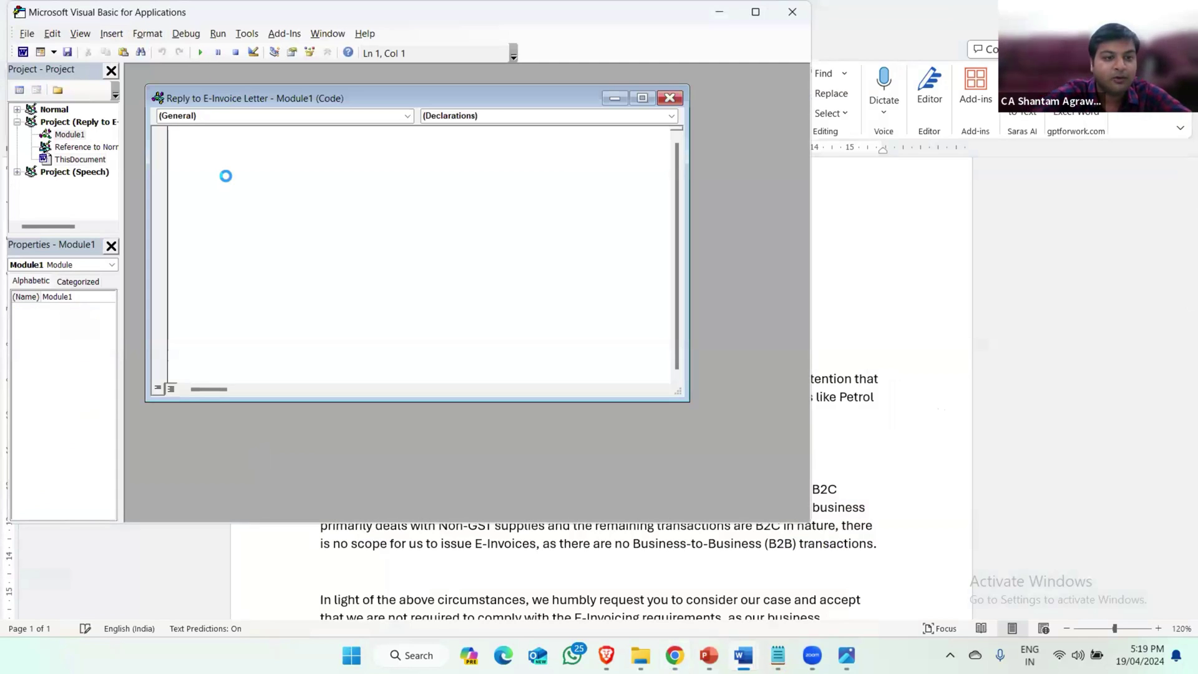
{"action": "key", "text": "ctrl+s"}
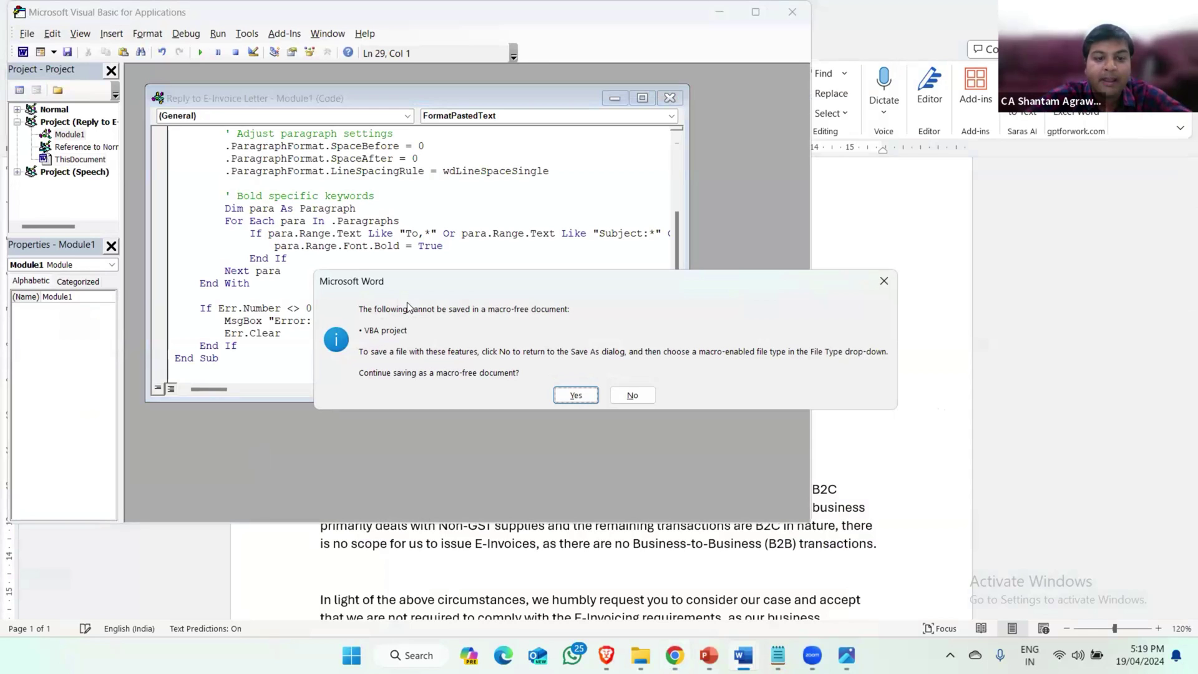
{"action": "left_click", "coordinate": [634, 396]}
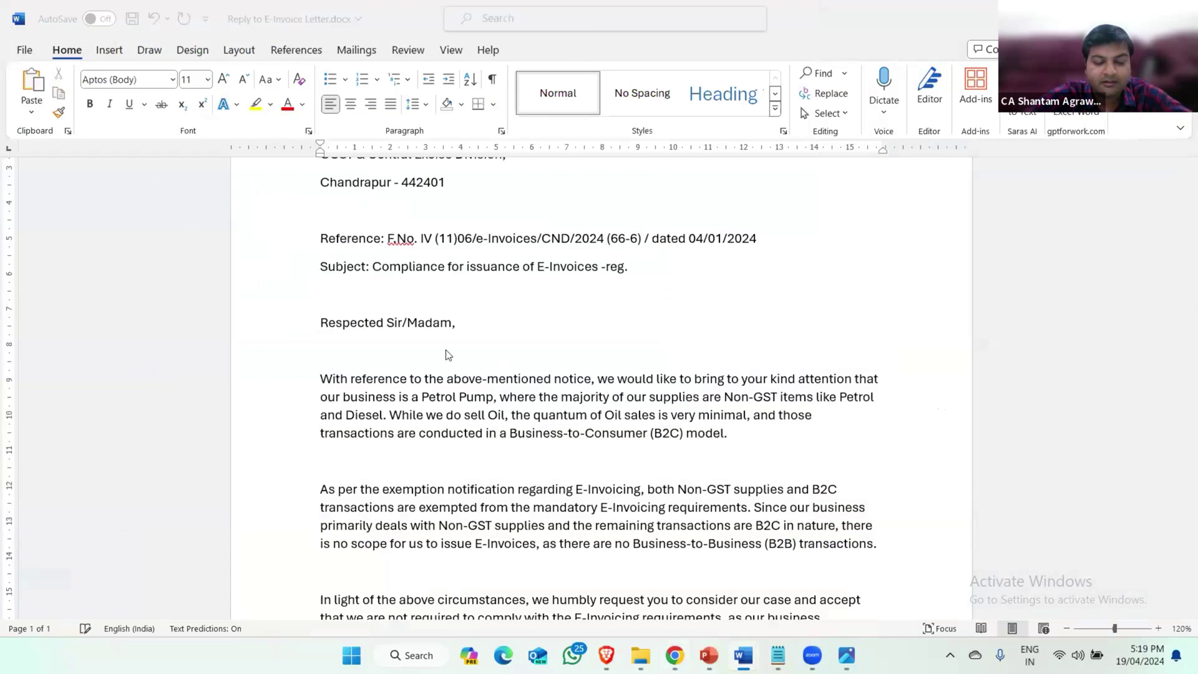
Step: Save the letter as Reply to E-Invoice Letter.docm, a Word Macro-Enabled Document
{"action": "left_click", "coordinate": [207, 282]}
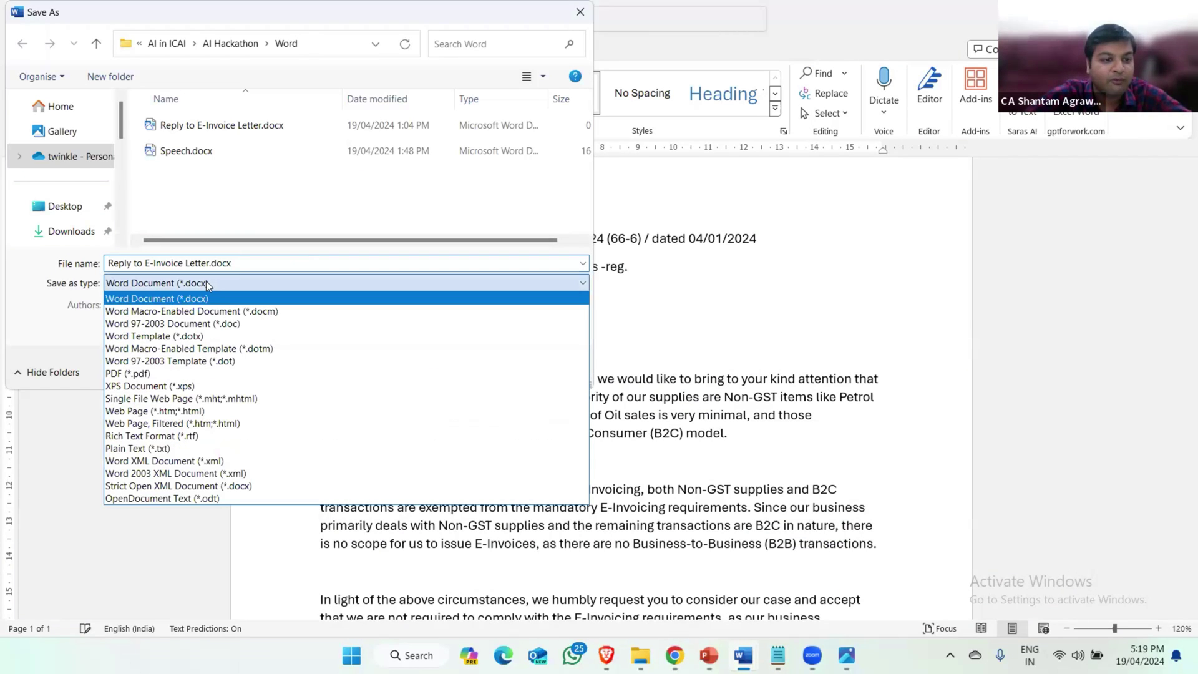
{"action": "left_click", "coordinate": [157, 312]}
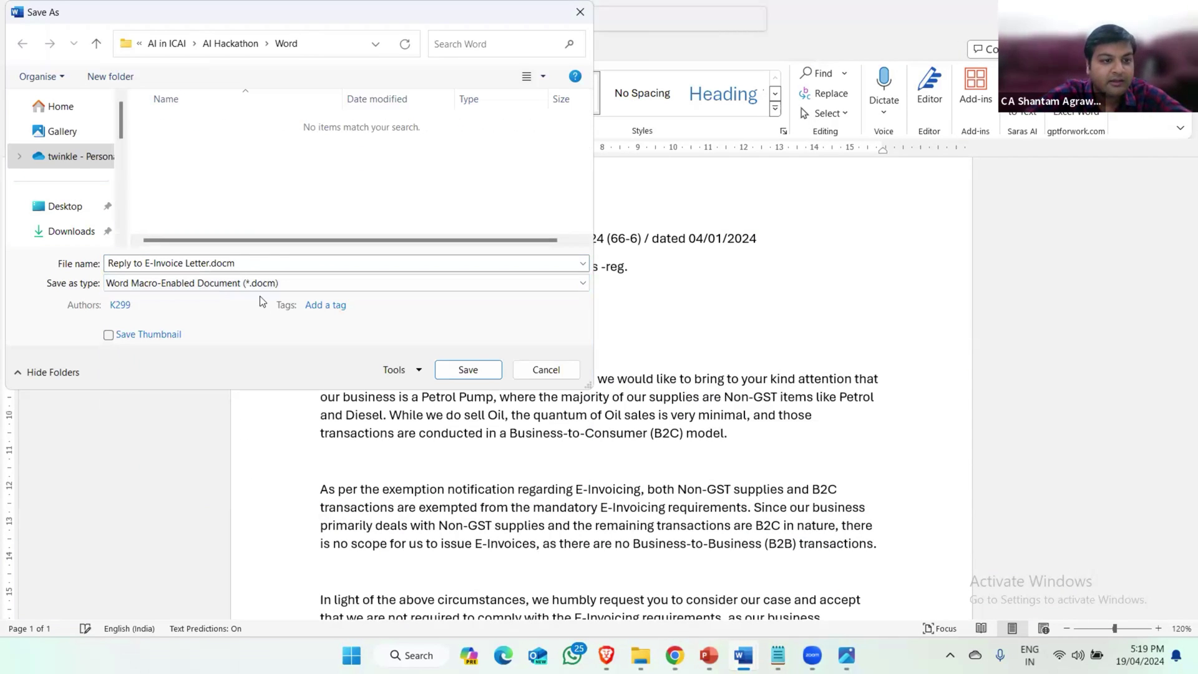
{"action": "left_click", "coordinate": [473, 372]}
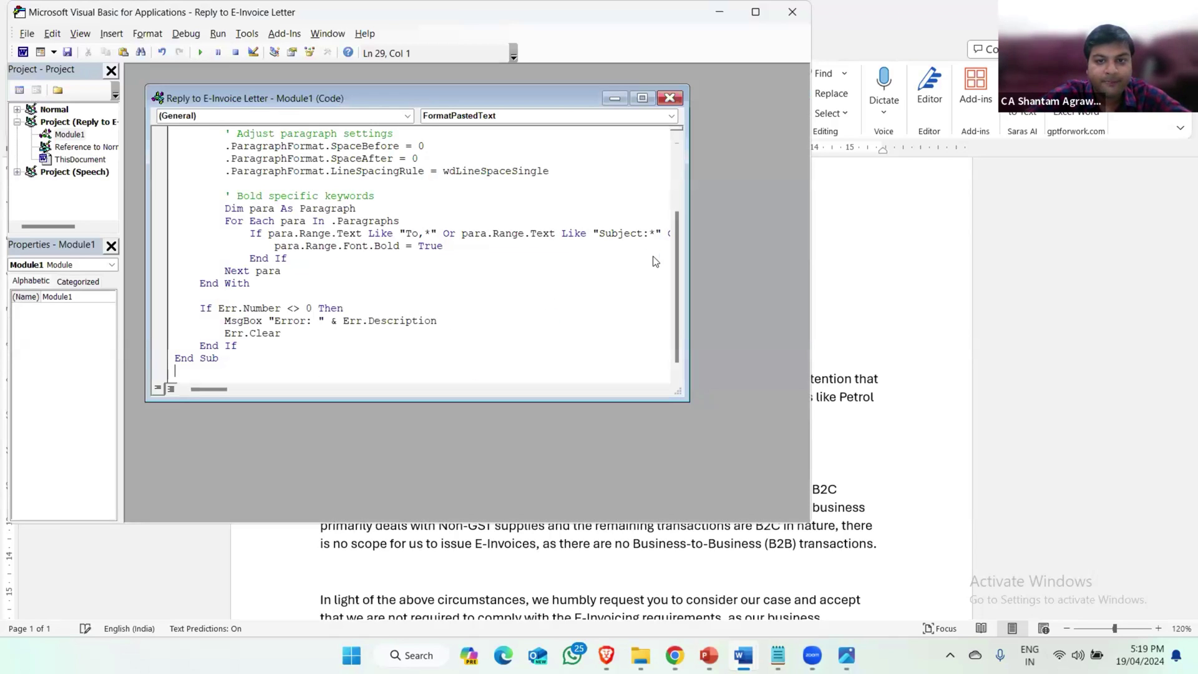
Step: Close the VBA code window, return to the letter, and open Word Options from File
{"action": "left_click", "coordinate": [669, 98]}
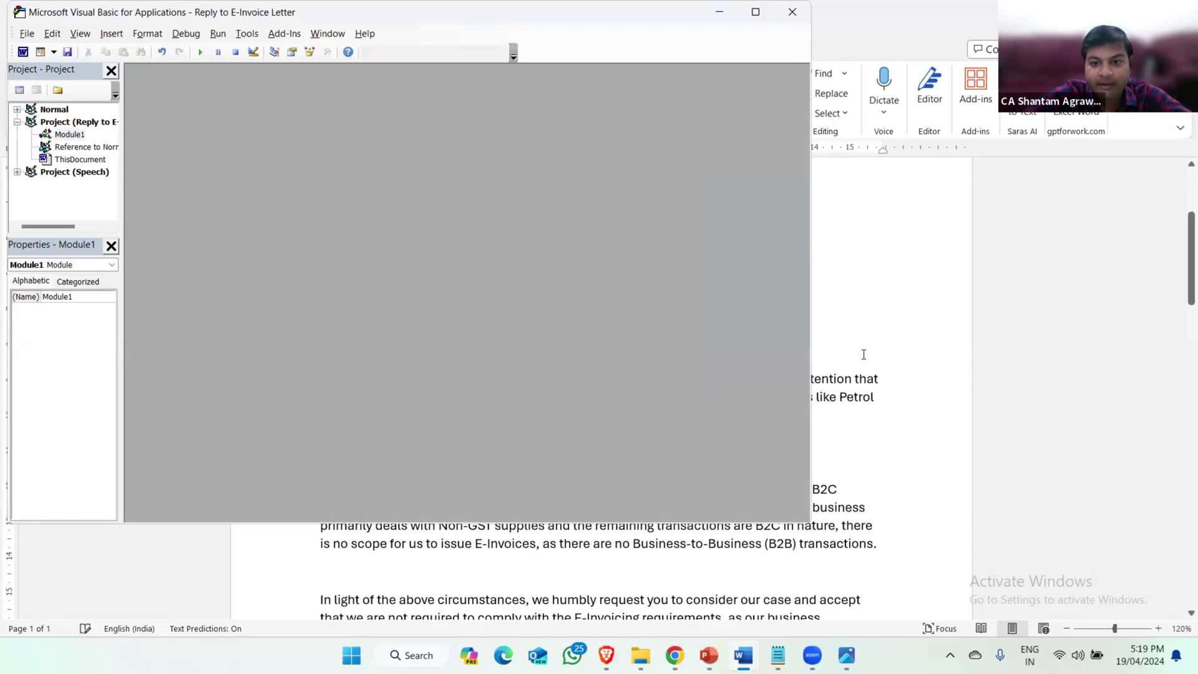
{"action": "key", "text": "alt+q"}
{"action": "left_click", "coordinate": [628, 399]}
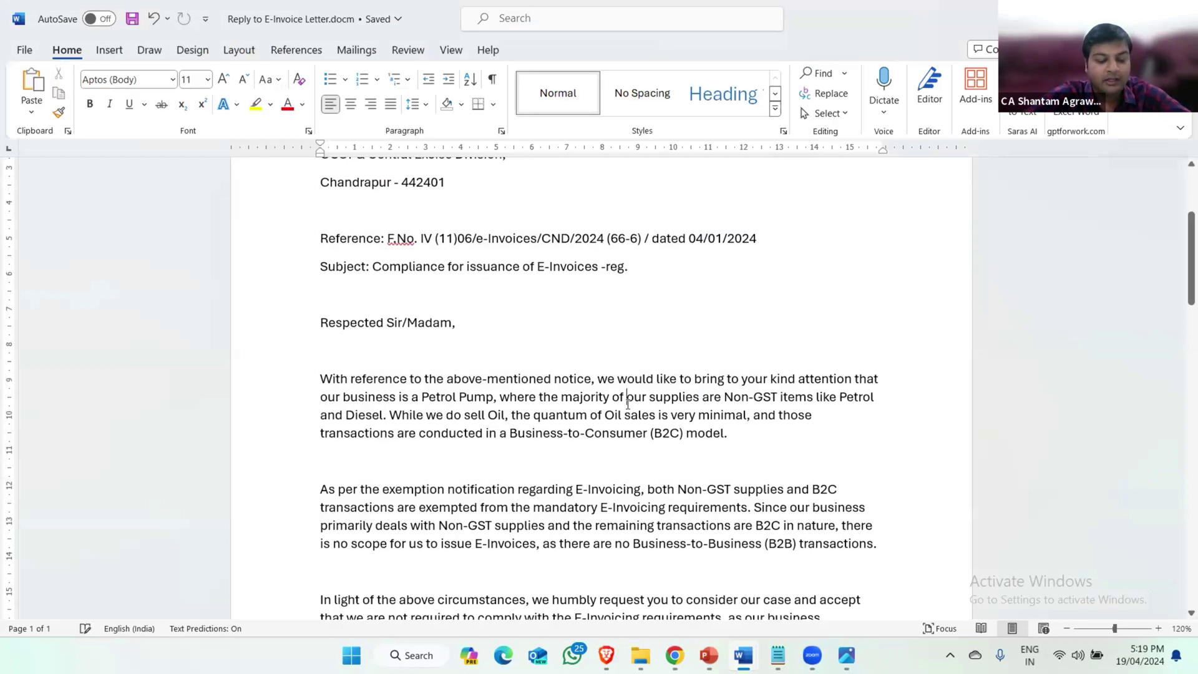
{"action": "left_click", "coordinate": [23, 50]}
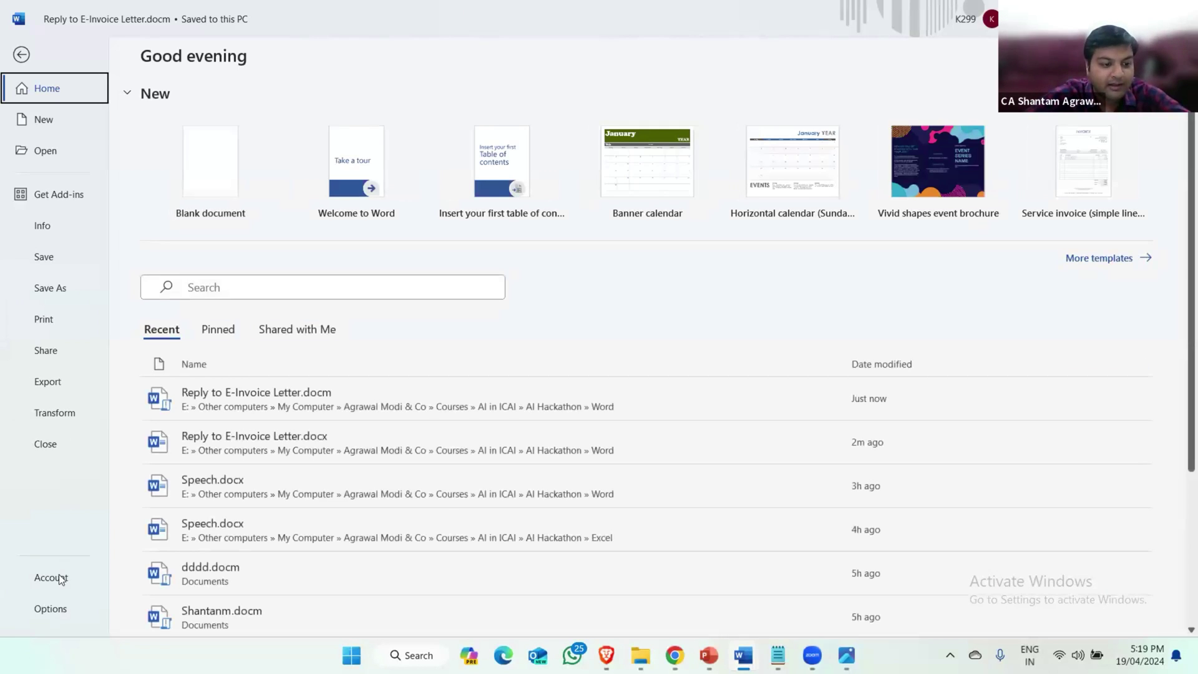
{"action": "left_click", "coordinate": [47, 610]}
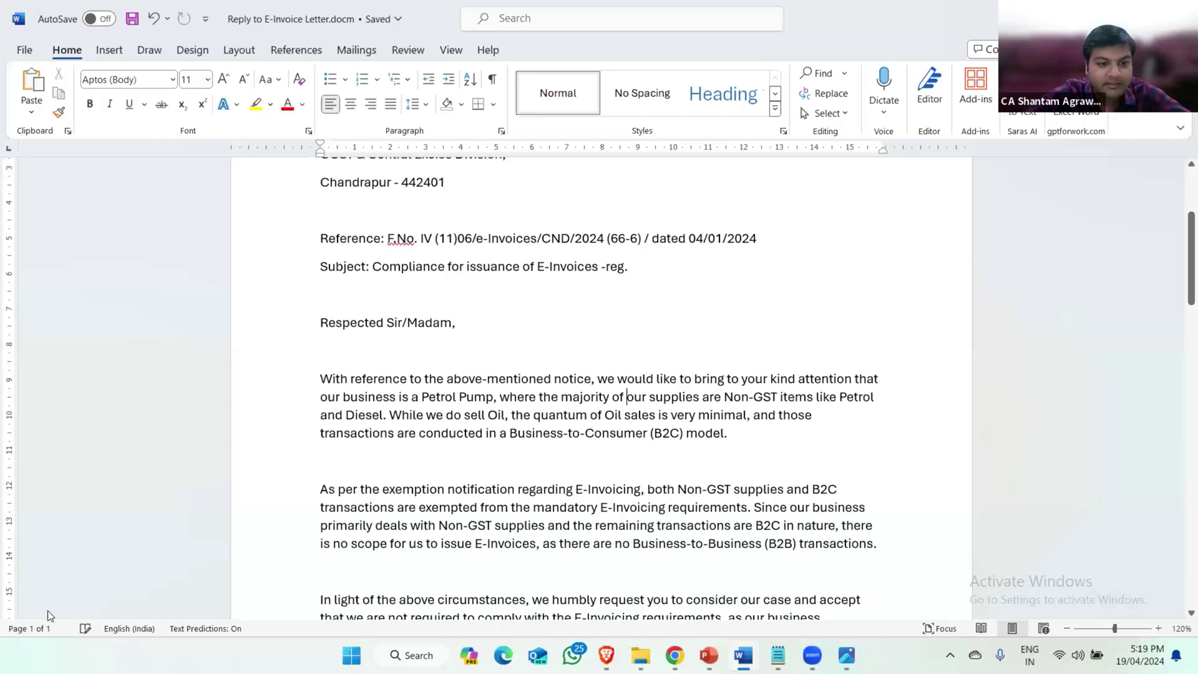
Step: Assign Ctrl+Shift+V to the FormatPastedText macro, saved in the letter's .docm file
{"action": "left_click", "coordinate": [325, 247]}
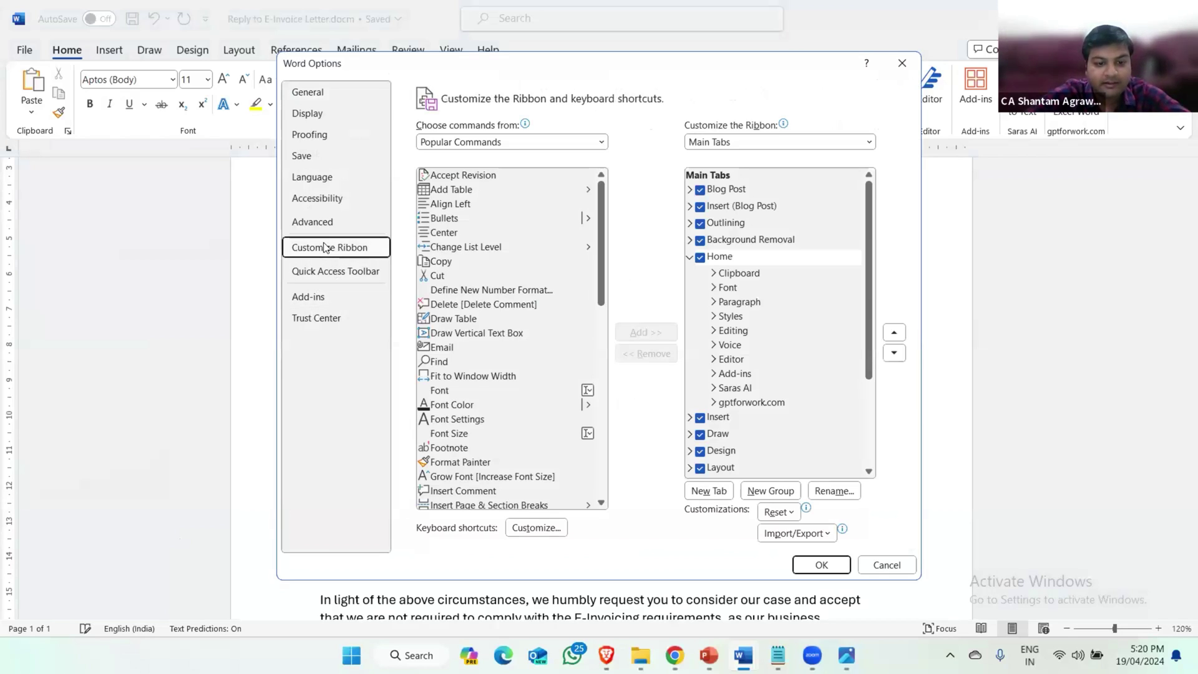
{"action": "left_click", "coordinate": [537, 527]}
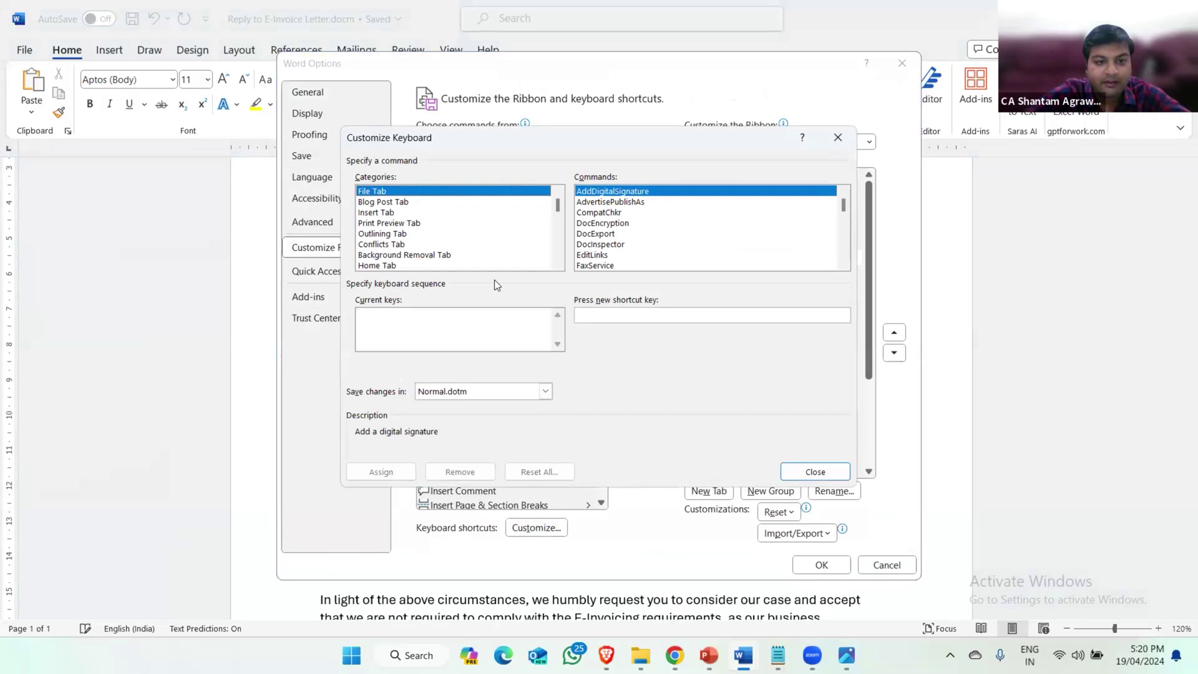
{"action": "scroll", "coordinate": [476, 245], "scroll_direction": "down", "scroll_amount": 15}
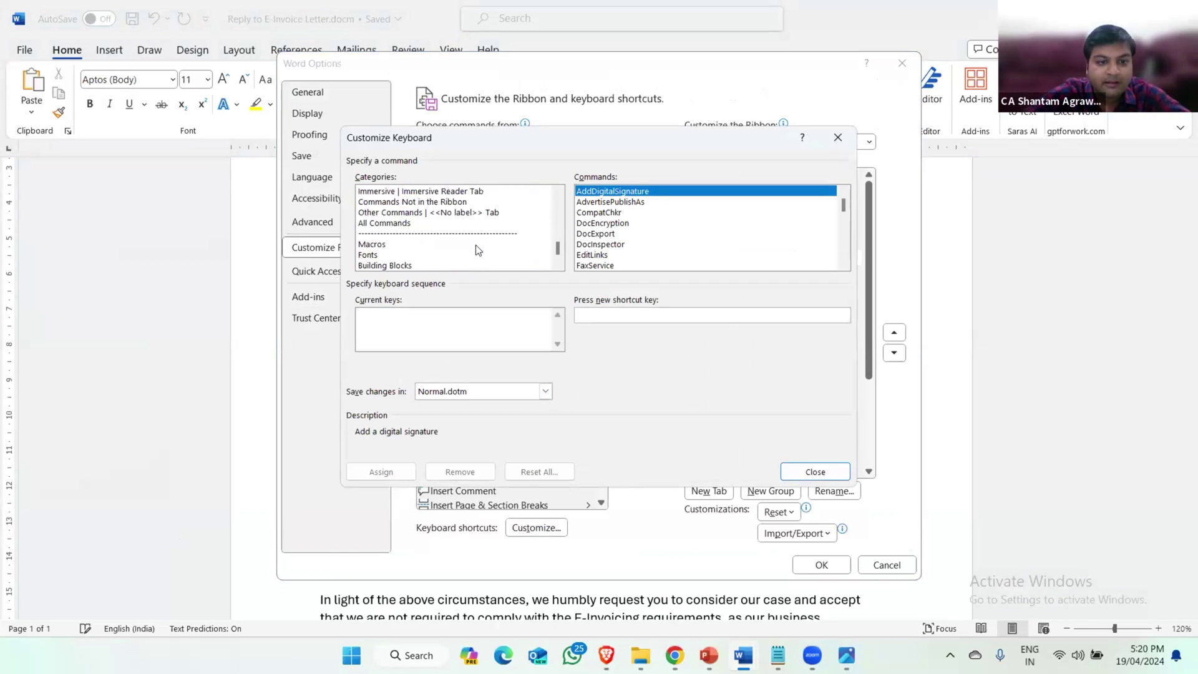
{"action": "left_click", "coordinate": [375, 223]}
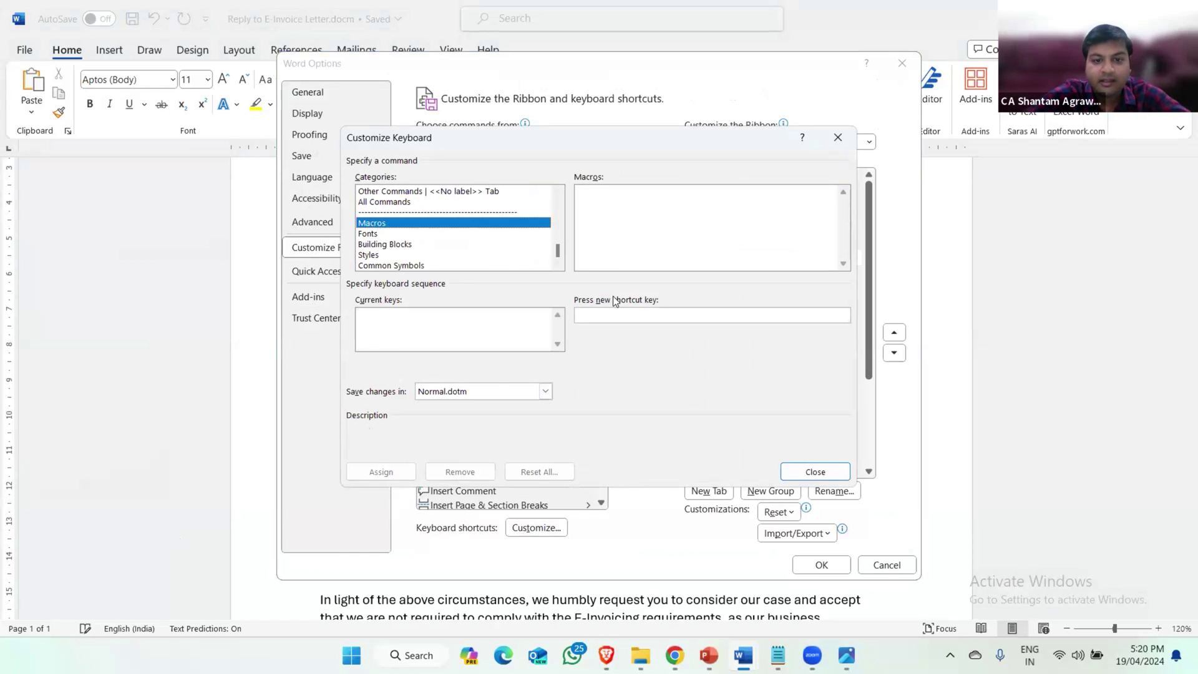
{"action": "left_click", "coordinate": [545, 391]}
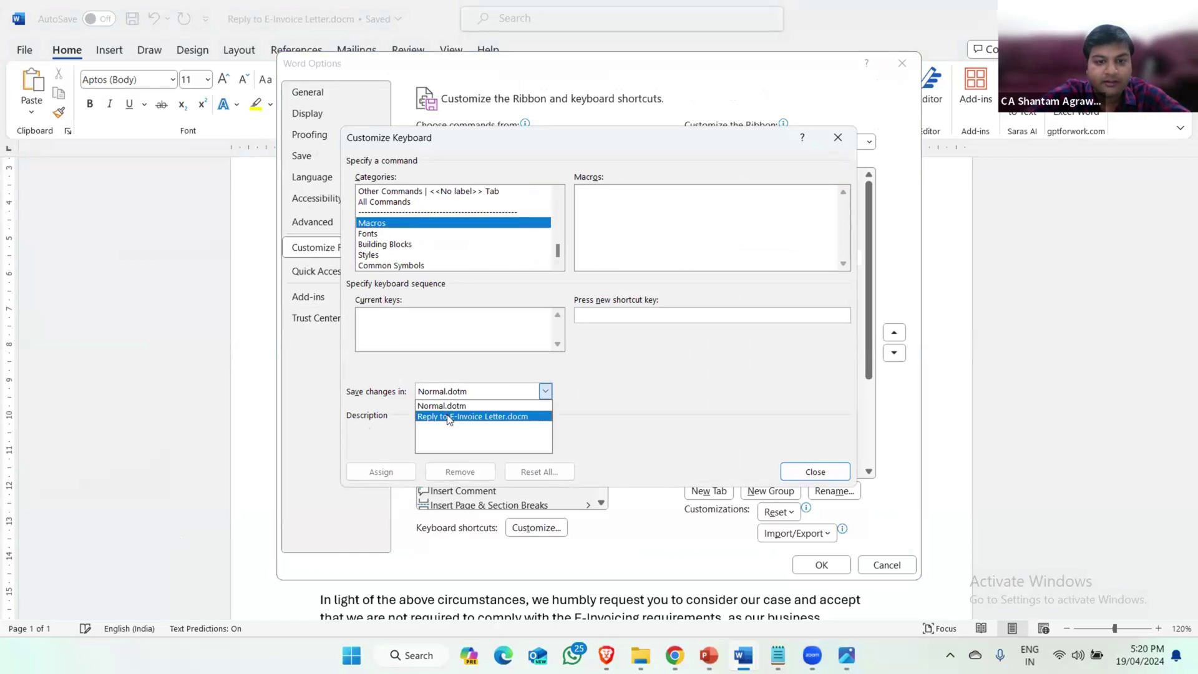
{"action": "left_click", "coordinate": [474, 415]}
{"action": "left_click", "coordinate": [611, 317]}
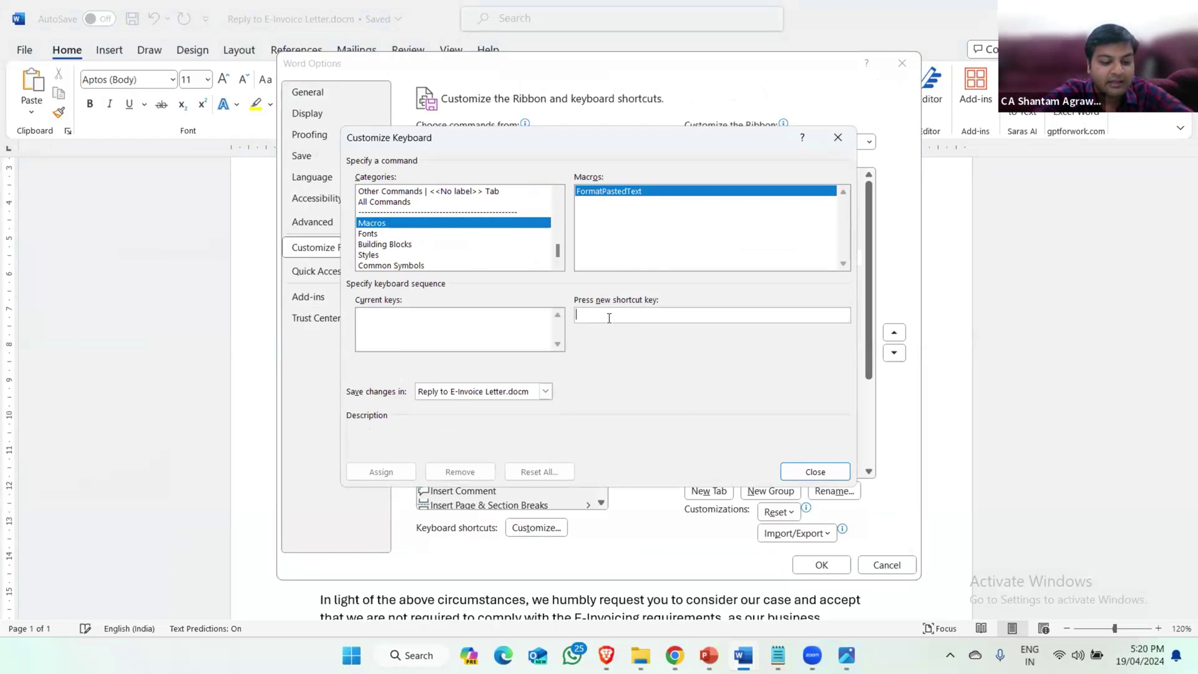
{"action": "key", "text": "ctrl+shift+v"}
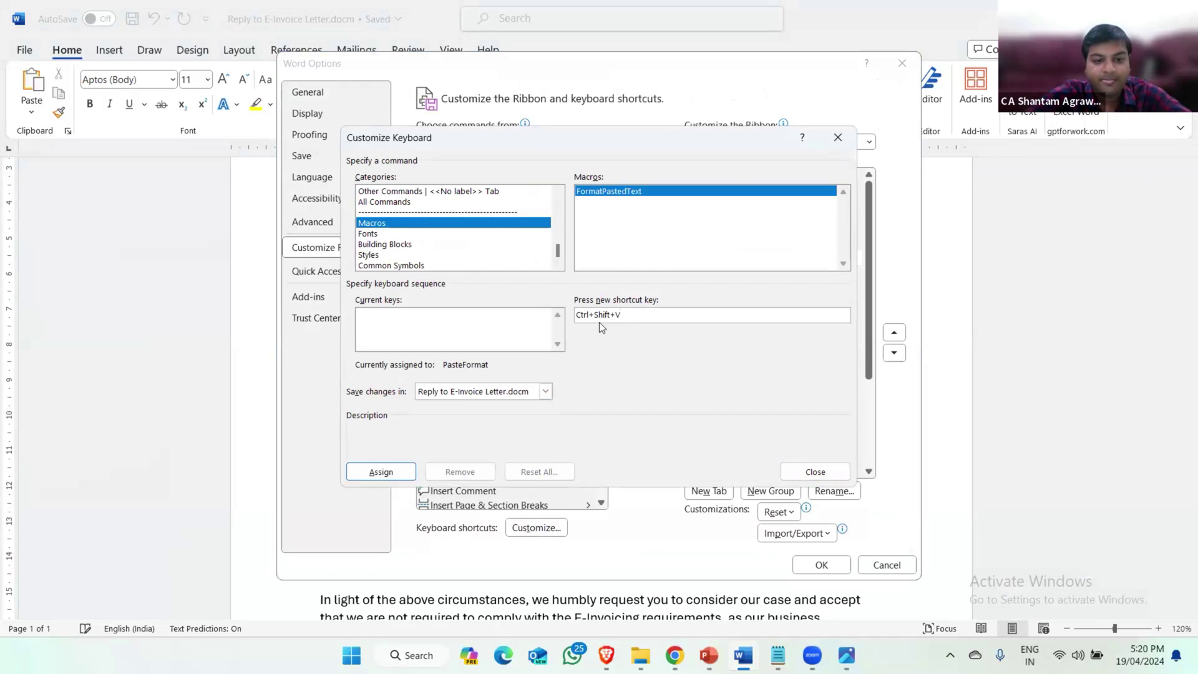
{"action": "left_click", "coordinate": [386, 471]}
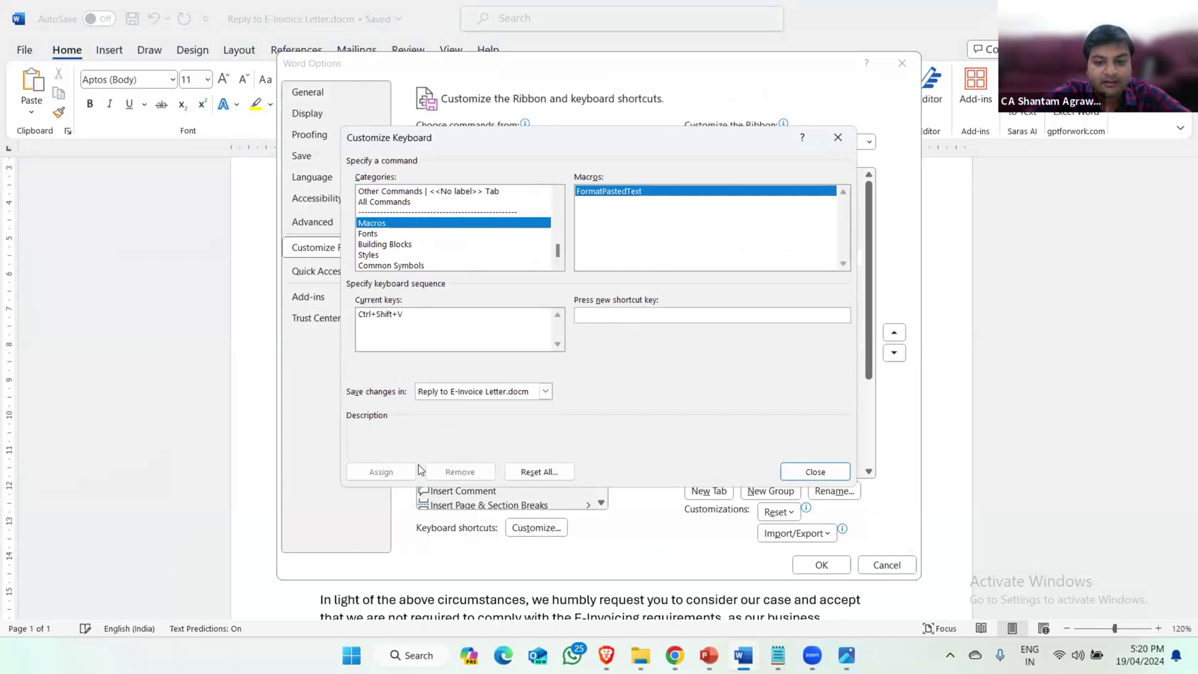
{"action": "left_click", "coordinate": [818, 473]}
{"action": "left_click", "coordinate": [819, 565]}
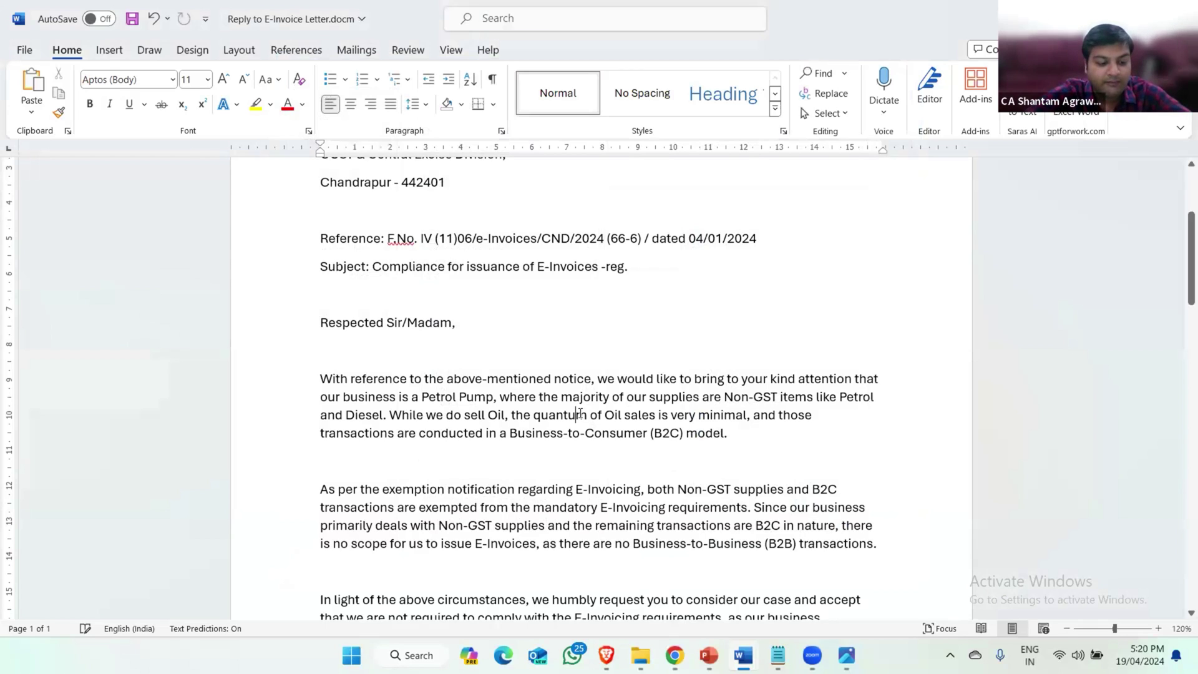
Step: Select the whole letter and run the FormatPastedText macro on it with its shortcut
{"action": "key", "text": "ctrl+a"}
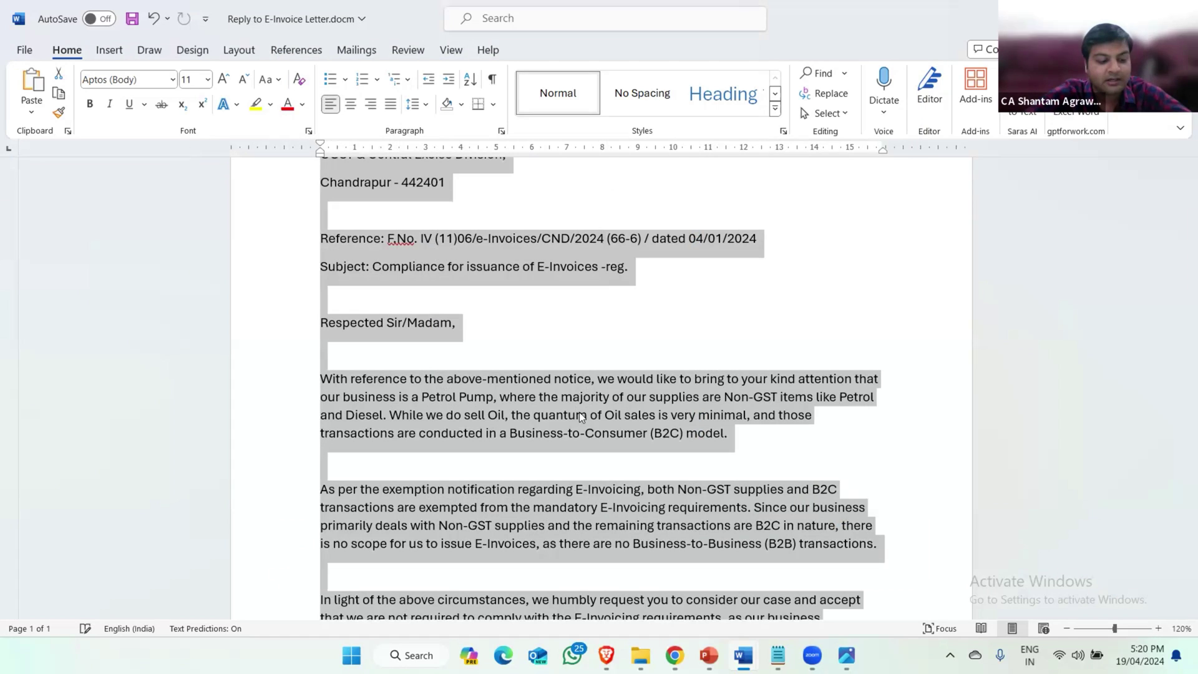
{"action": "key", "text": "ctrl+shift+f"}
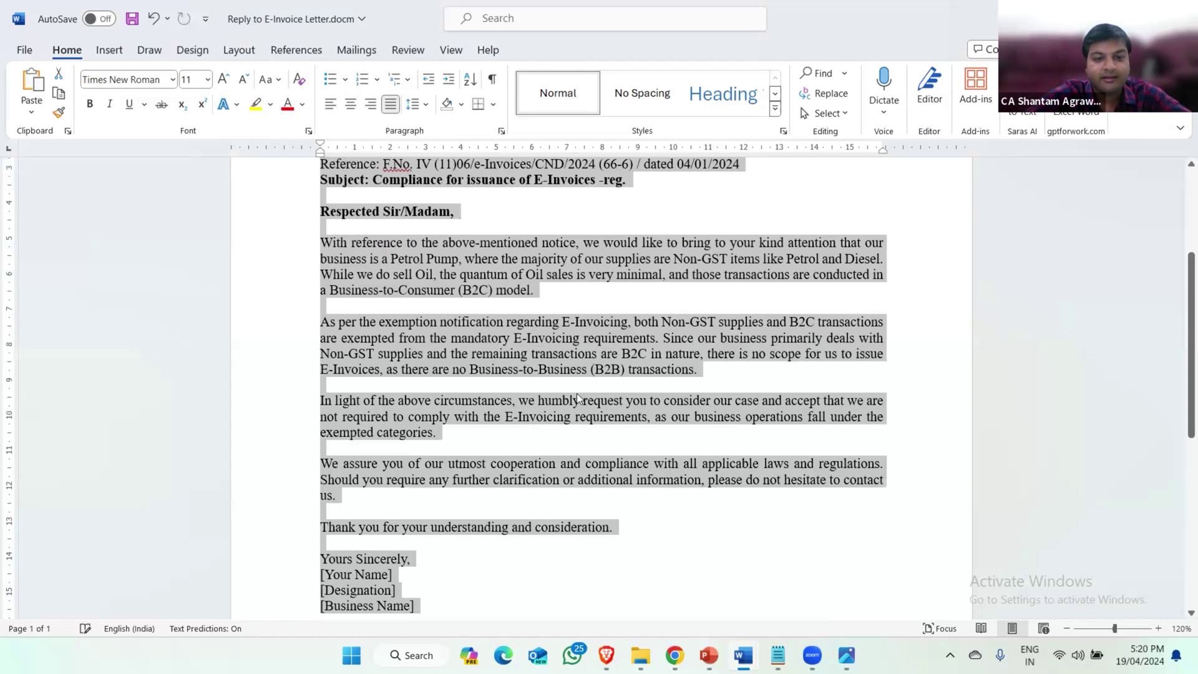
{"action": "scroll", "coordinate": [575, 377], "scroll_direction": "up", "scroll_amount": 3}
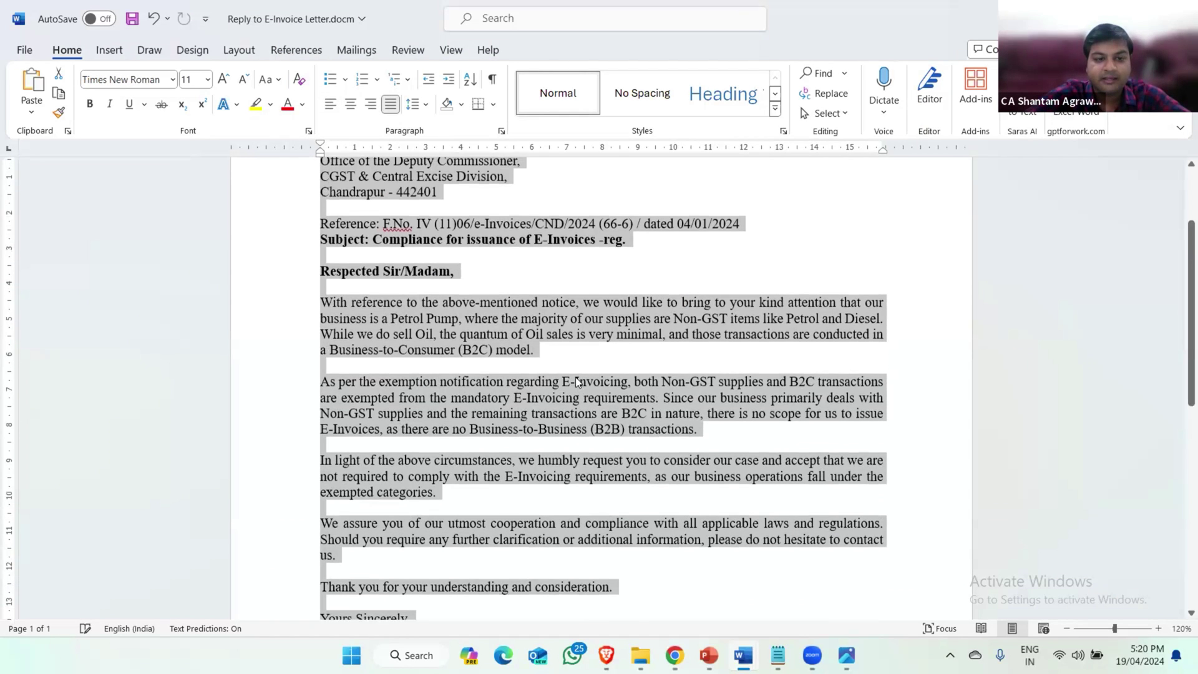
{"action": "scroll", "coordinate": [575, 377], "scroll_direction": "up", "scroll_amount": 1}
{"action": "left_click", "coordinate": [392, 288]}
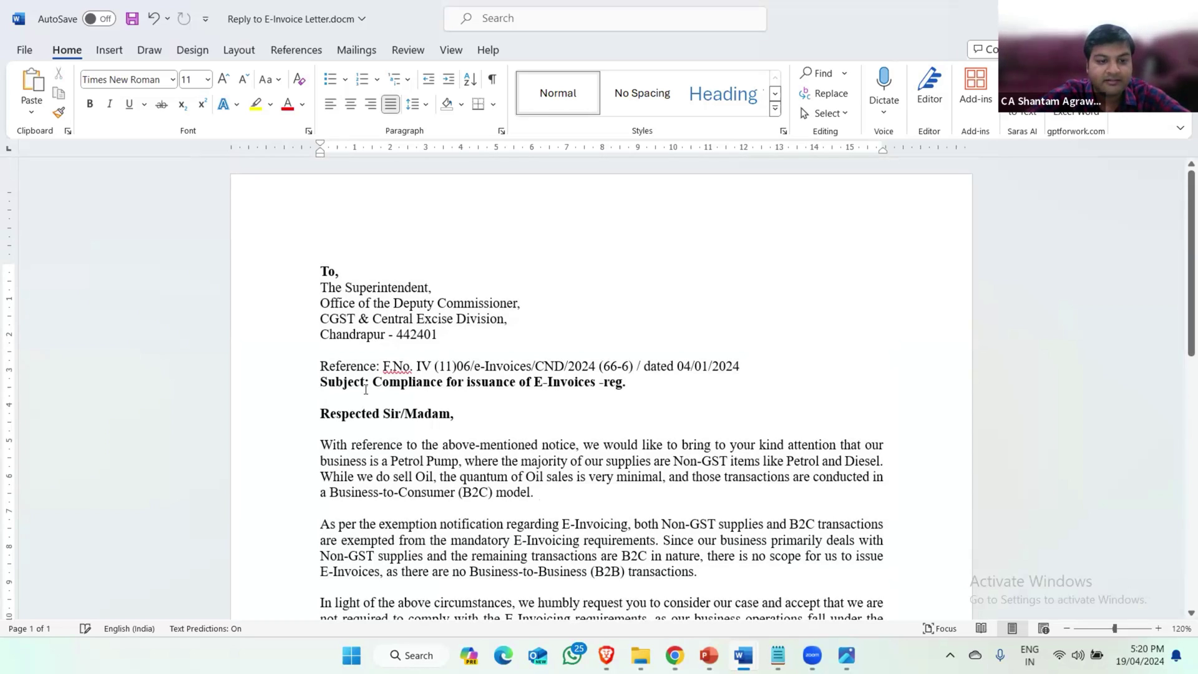
Step: Select and then deselect the body paragraphs to check their justified Times New Roman formatting
{"action": "scroll", "coordinate": [419, 403], "scroll_direction": "down", "scroll_amount": 5}
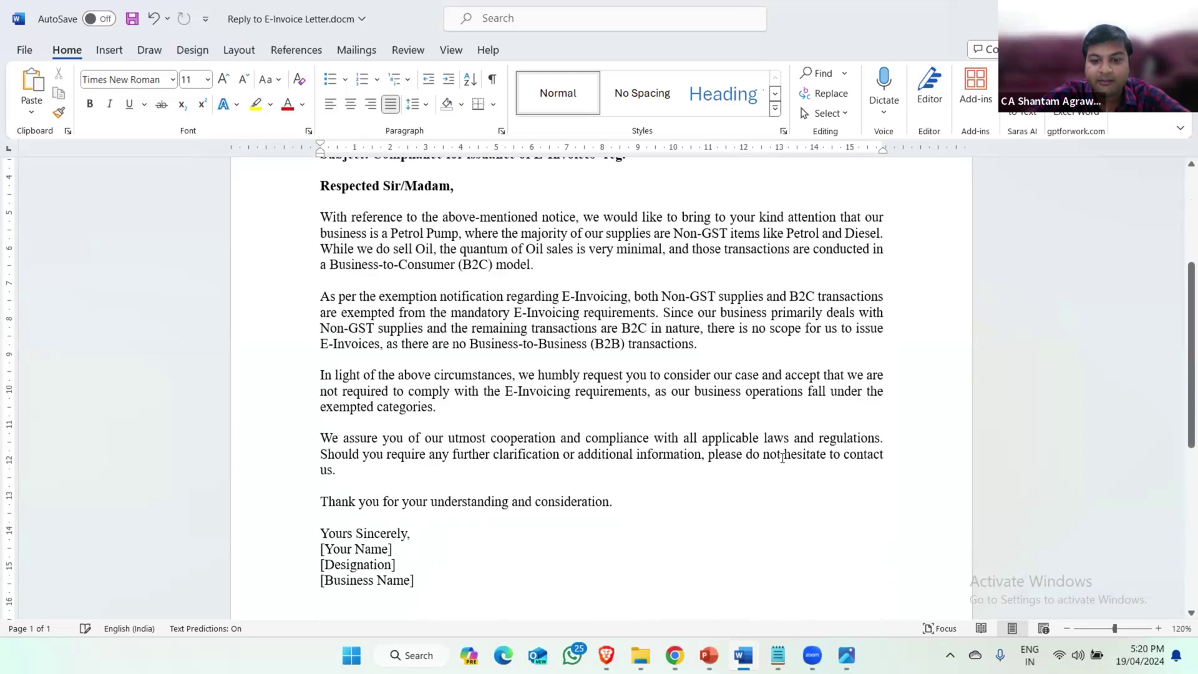
{"action": "left_click_drag", "start_coordinate": [784, 454], "coordinate": [462, 201]}
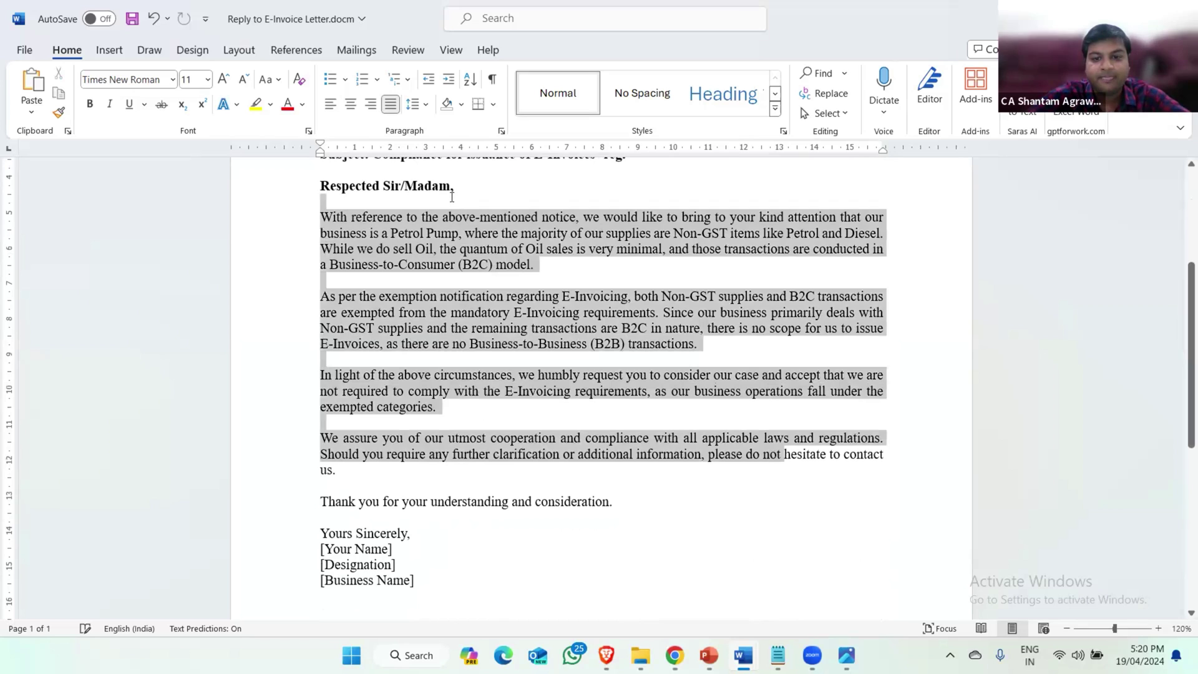
{"action": "left_click", "coordinate": [462, 309]}
{"action": "scroll", "coordinate": [530, 352], "scroll_direction": "up", "scroll_amount": 2}
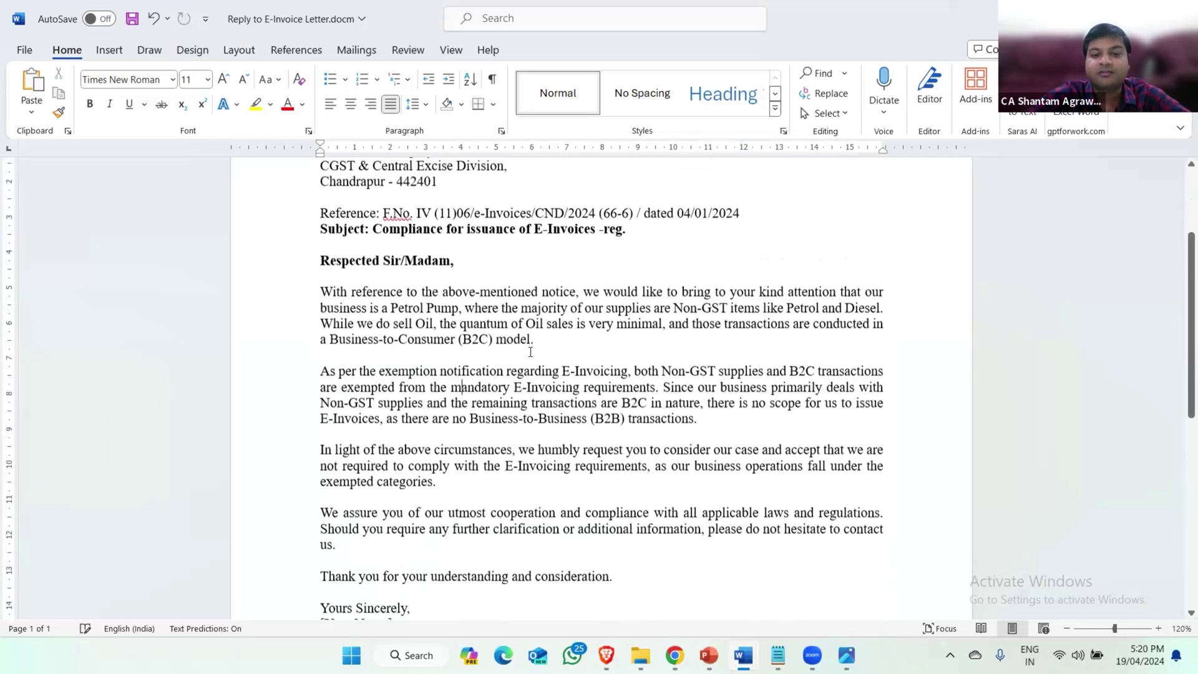